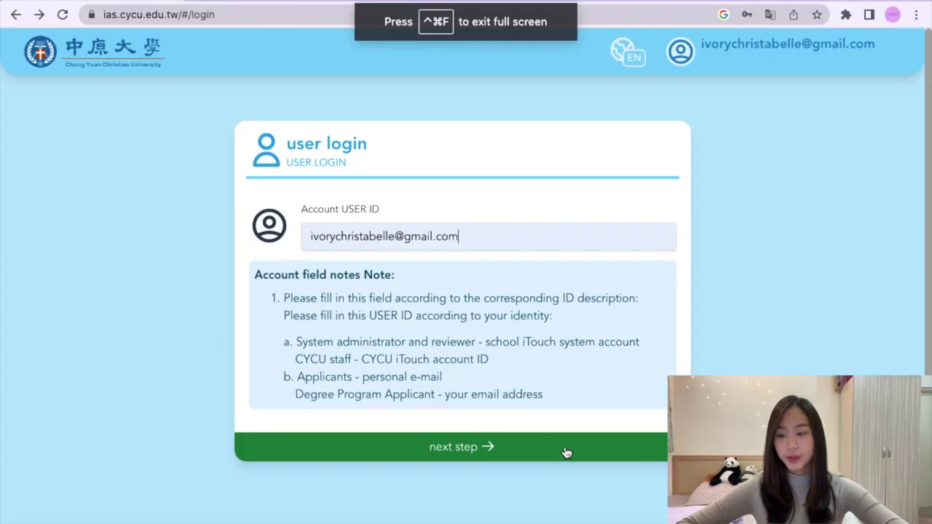
Submit the prefilled e-mail account ID to request a login verification code and dismiss the notice about it
{"action": "left_click", "coordinate": [567, 455]}
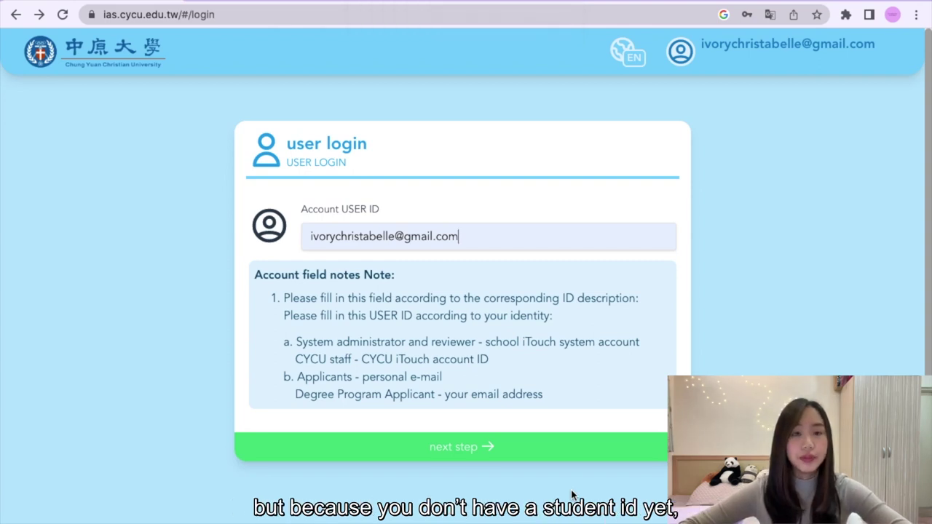
{"action": "left_click", "coordinate": [561, 454]}
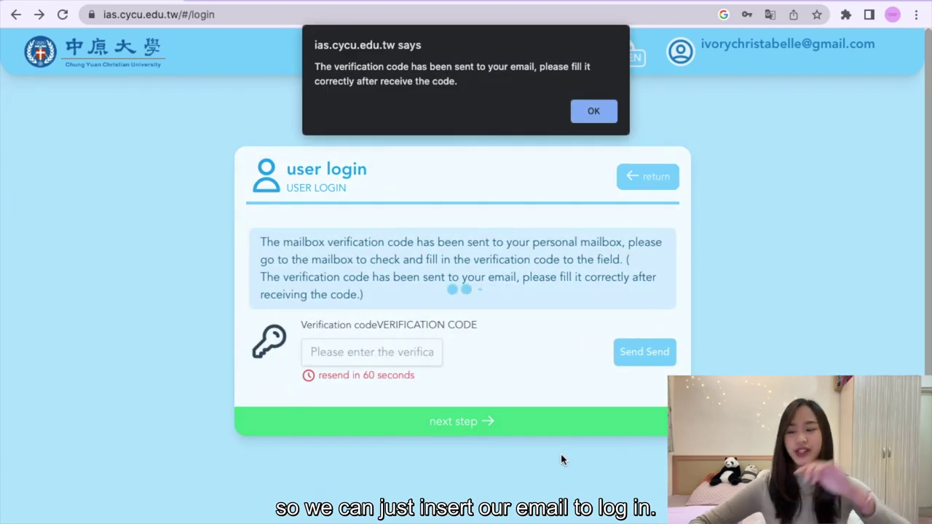
{"action": "left_click", "coordinate": [604, 111]}
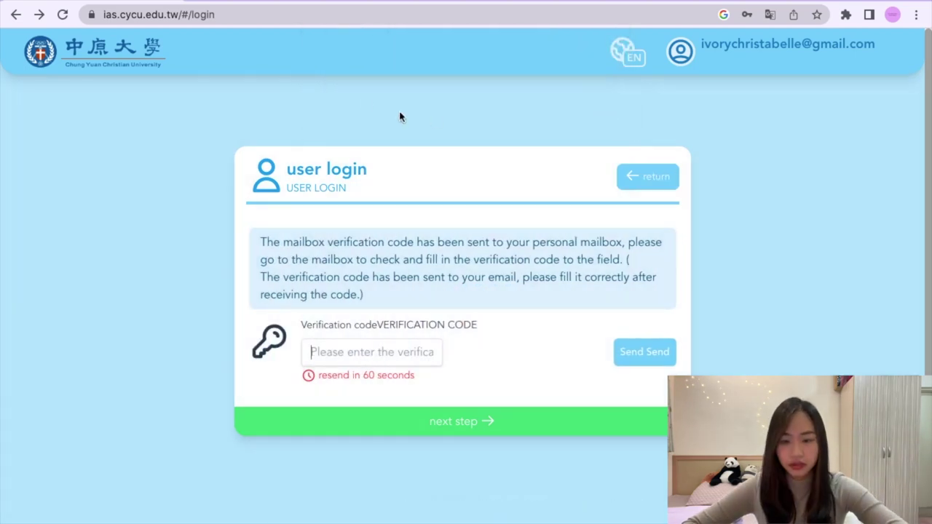
Enter the e-mailed verification code and submit it to log in to the application form
{"action": "left_click", "coordinate": [359, 347]}
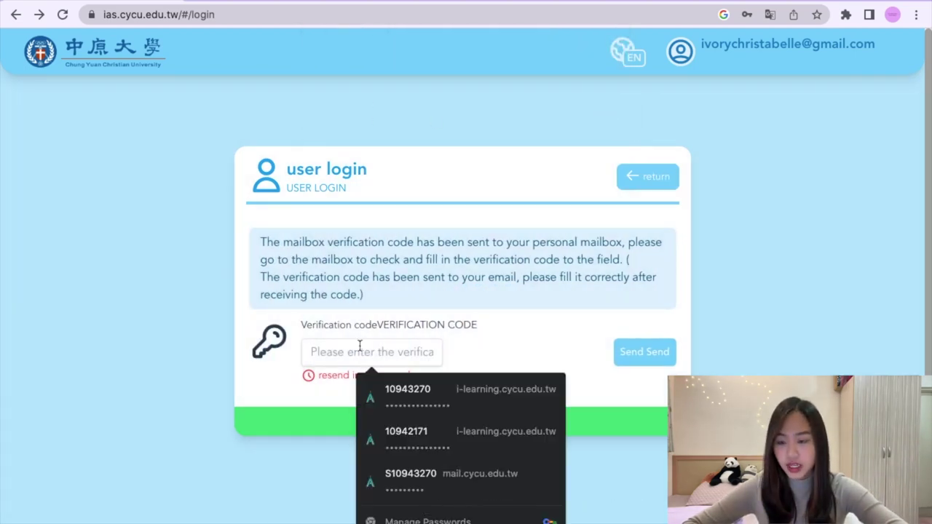
{"action": "left_click", "coordinate": [272, 349]}
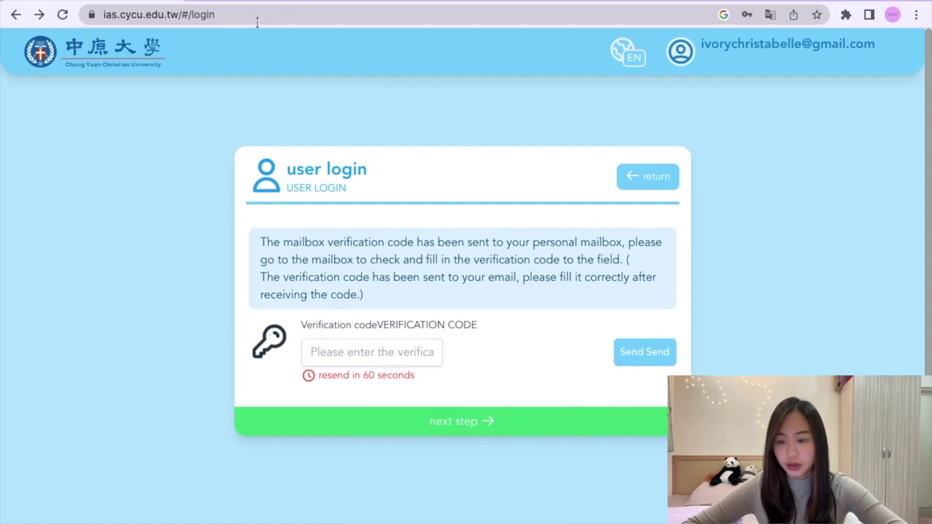
{"action": "key", "text": "super+v"}
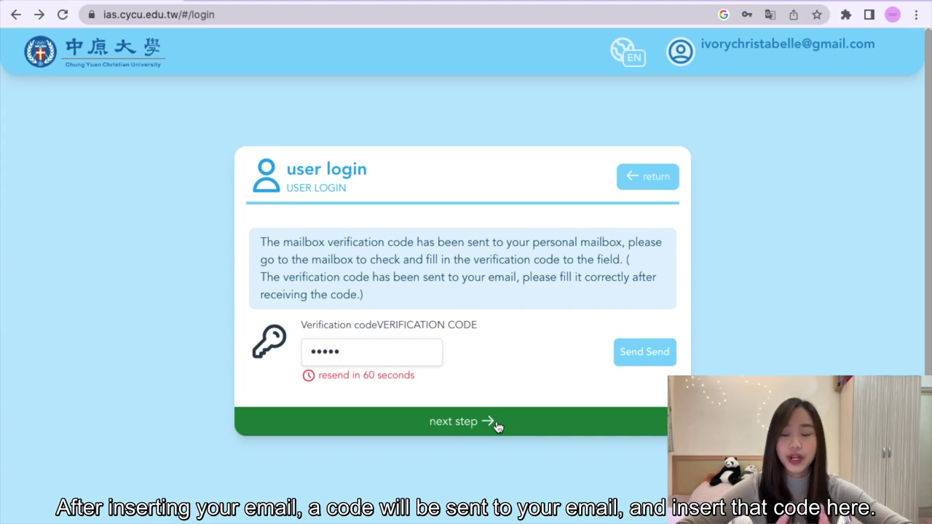
{"action": "left_click", "coordinate": [496, 423]}
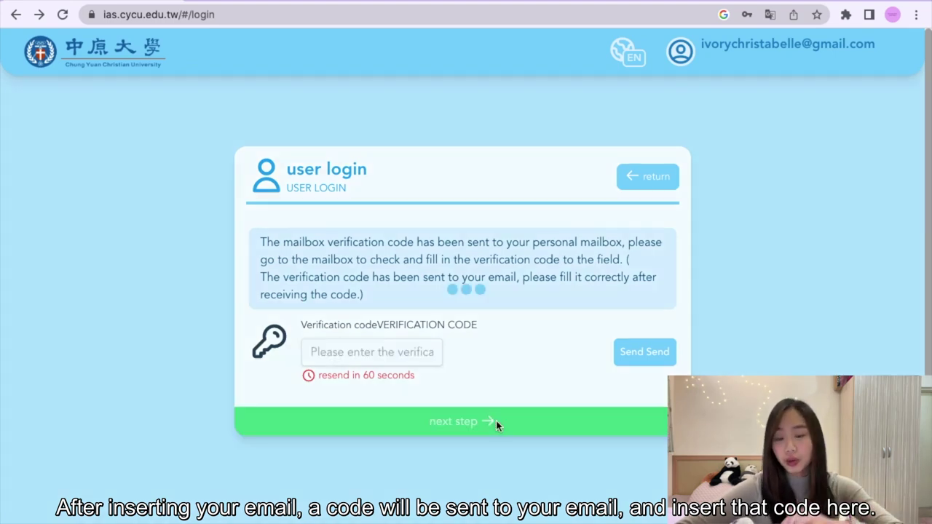
{"action": "left_click", "coordinate": [732, 231]}
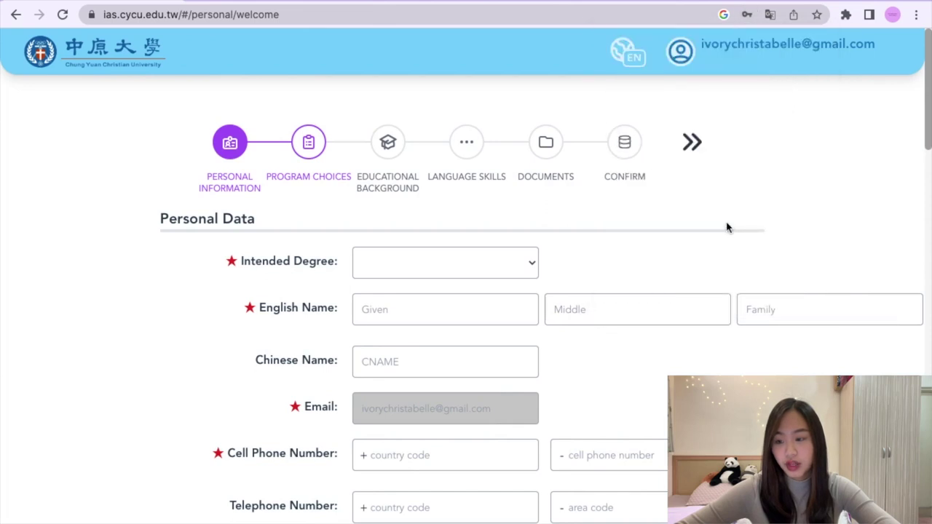
Set the Intended Degree in the Personal Data section to Bachelor
{"action": "scroll", "coordinate": [697, 262], "scroll_direction": "down", "scroll_amount": 2}
{"action": "scroll", "coordinate": [697, 262], "scroll_direction": "up", "scroll_amount": 1}
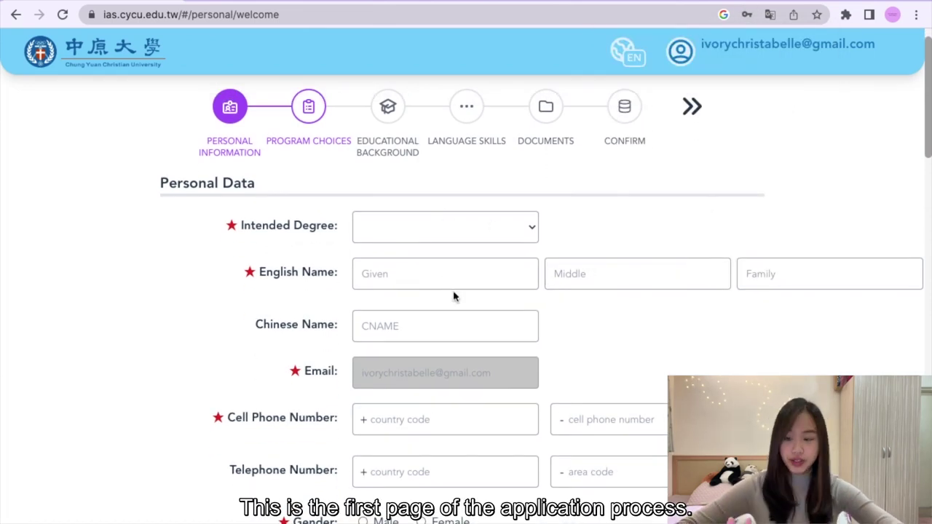
{"action": "left_click", "coordinate": [426, 239]}
{"action": "left_click", "coordinate": [426, 240]}
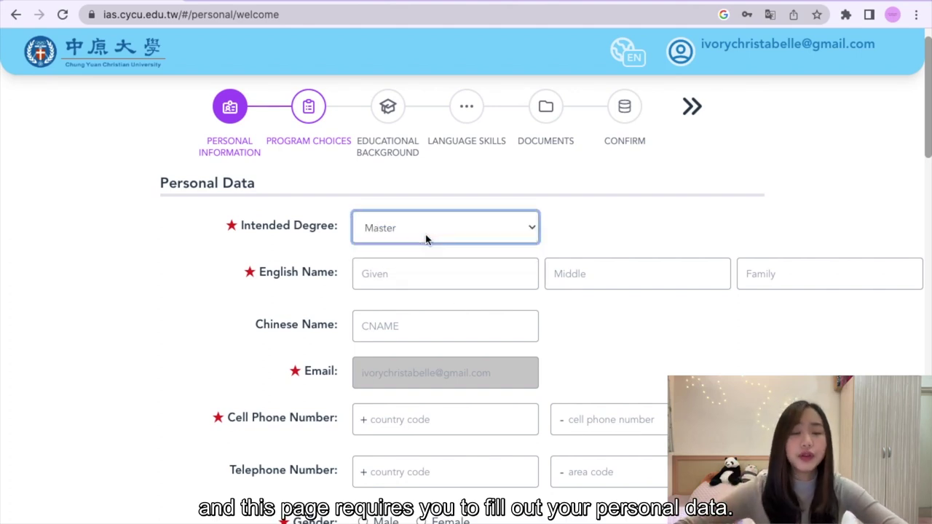
{"action": "left_click", "coordinate": [426, 240]}
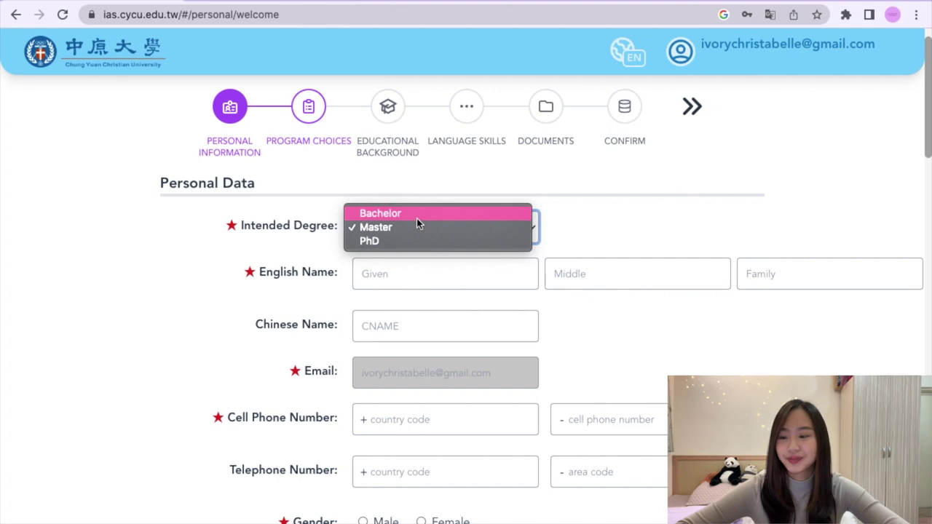
{"action": "left_click", "coordinate": [416, 224]}
{"action": "key", "text": "Up"}
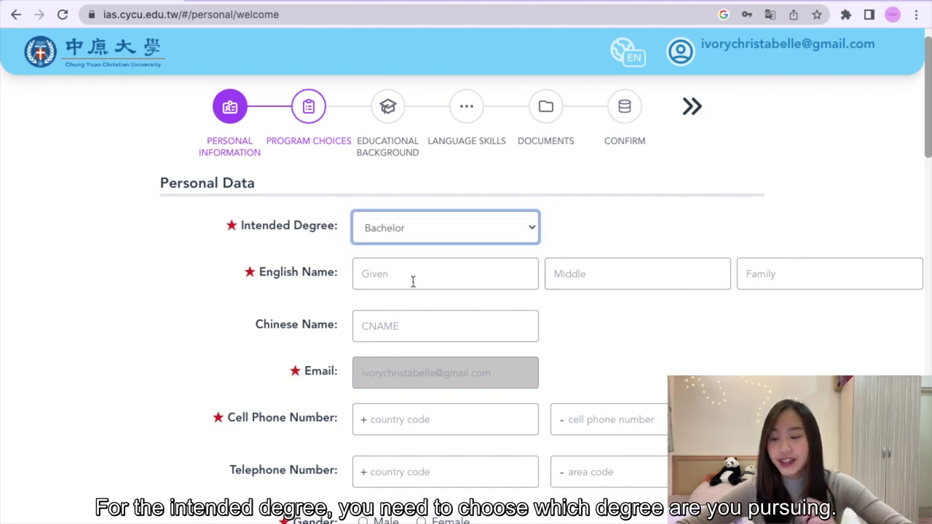
Fill in the given, middle and family parts of the English Name with the placeholder "A"
{"action": "scroll", "coordinate": [412, 282], "scroll_direction": "down", "scroll_amount": 1}
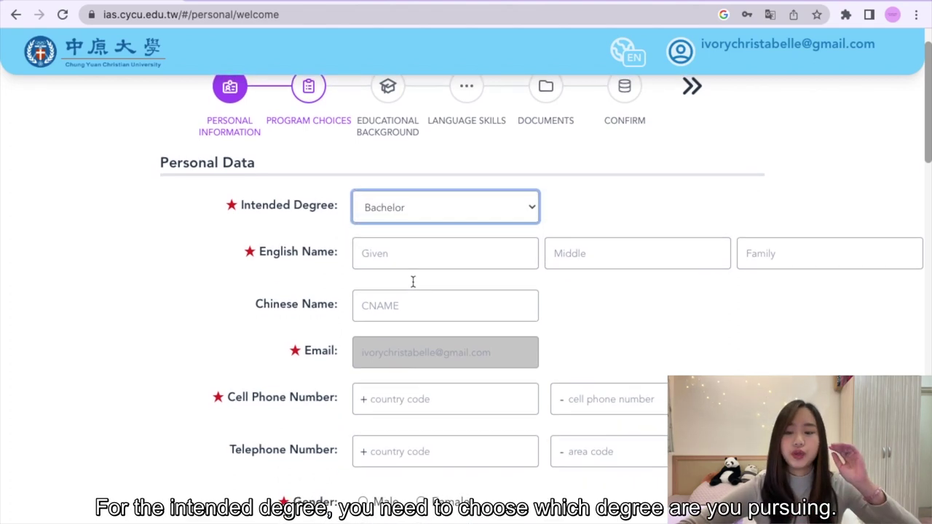
{"action": "scroll", "coordinate": [412, 282], "scroll_direction": "up", "scroll_amount": 1}
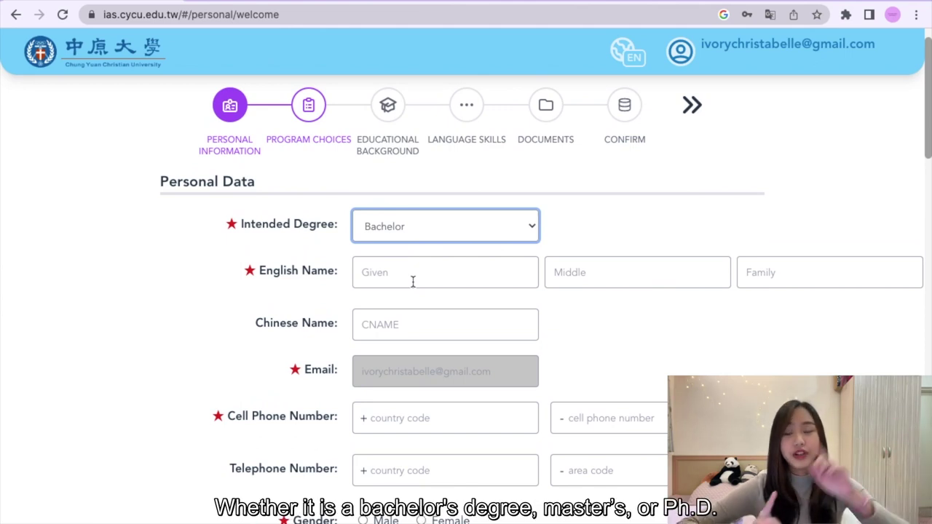
{"action": "left_click", "coordinate": [400, 276]}
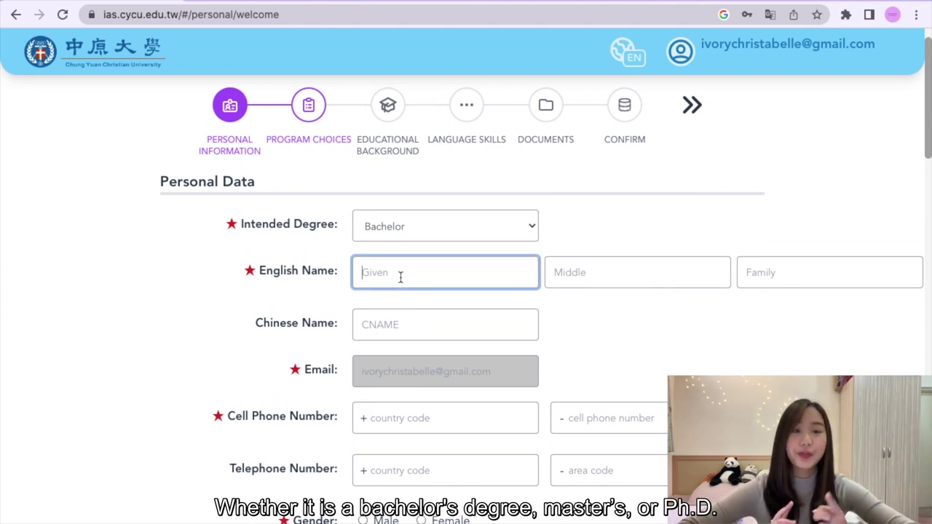
{"action": "type", "text": "A"}
{"action": "left_click", "coordinate": [560, 275]}
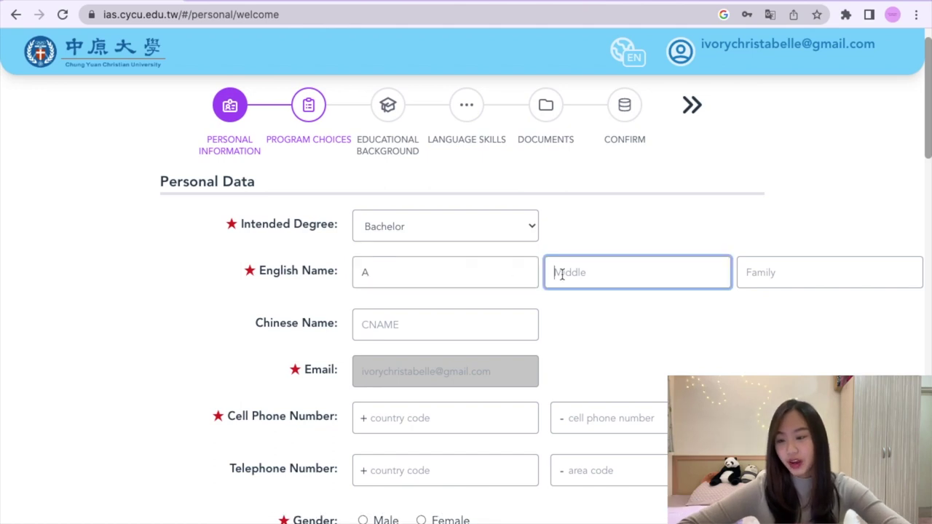
{"action": "type", "text": "A"}
{"action": "left_click", "coordinate": [796, 275]}
{"action": "type", "text": "A"}
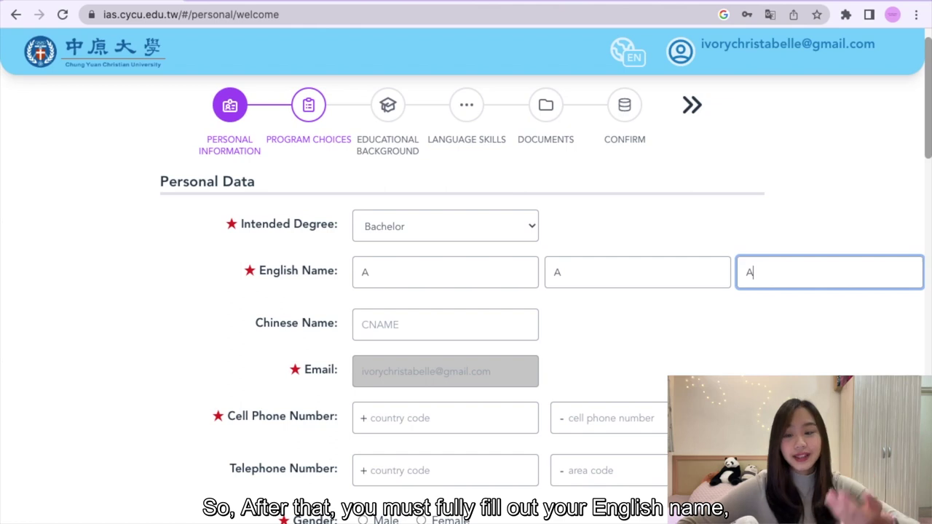
Fill in the Chinese Name with the placeholder "A"
{"action": "scroll", "coordinate": [453, 322], "scroll_direction": "down", "scroll_amount": 1}
{"action": "left_click", "coordinate": [406, 278]}
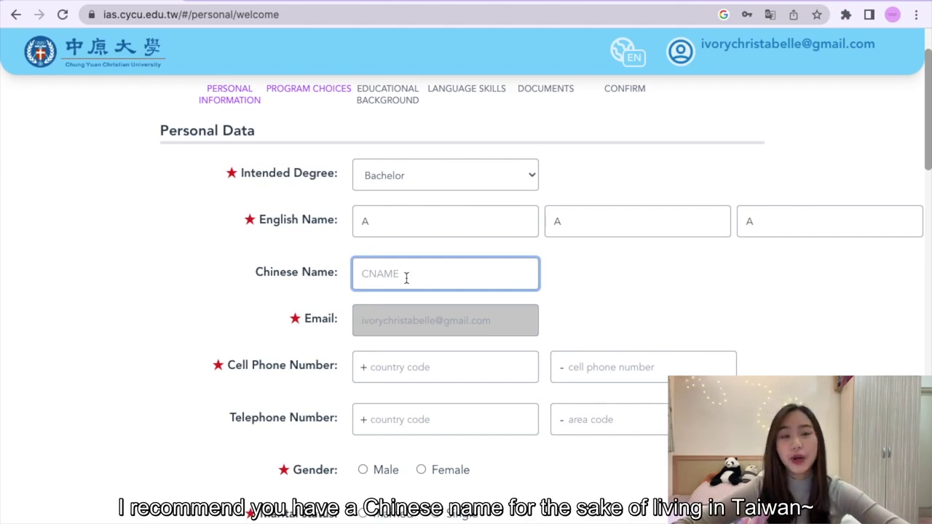
{"action": "type", "text": "A"}
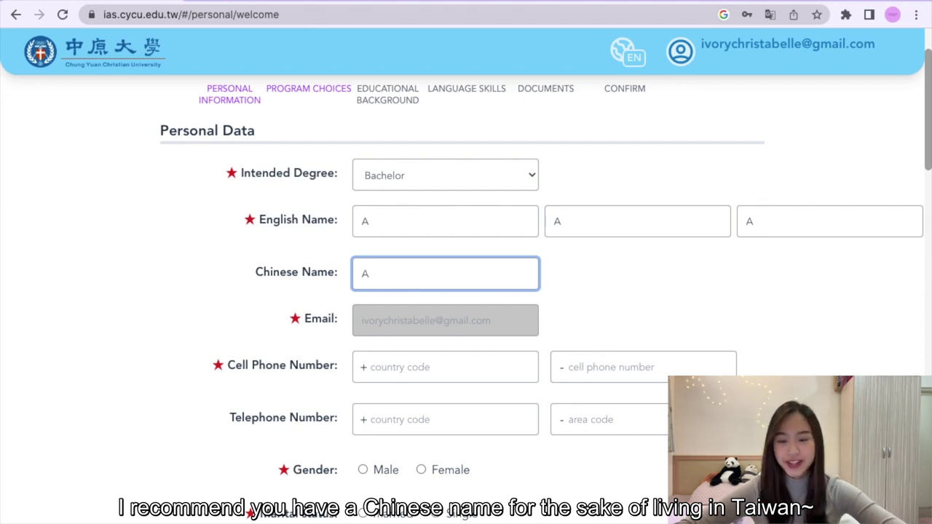
Fill in the country code and number of the Cell Phone Number with the placeholder 0 each
{"action": "scroll", "coordinate": [466, 291], "scroll_direction": "down", "scroll_amount": 2}
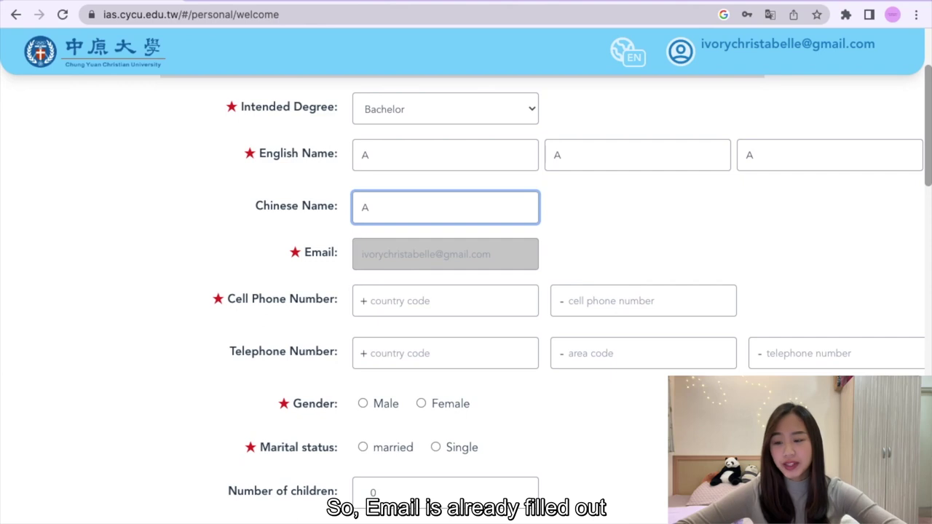
{"action": "left_click", "coordinate": [403, 304]}
{"action": "type", "text": "0"}
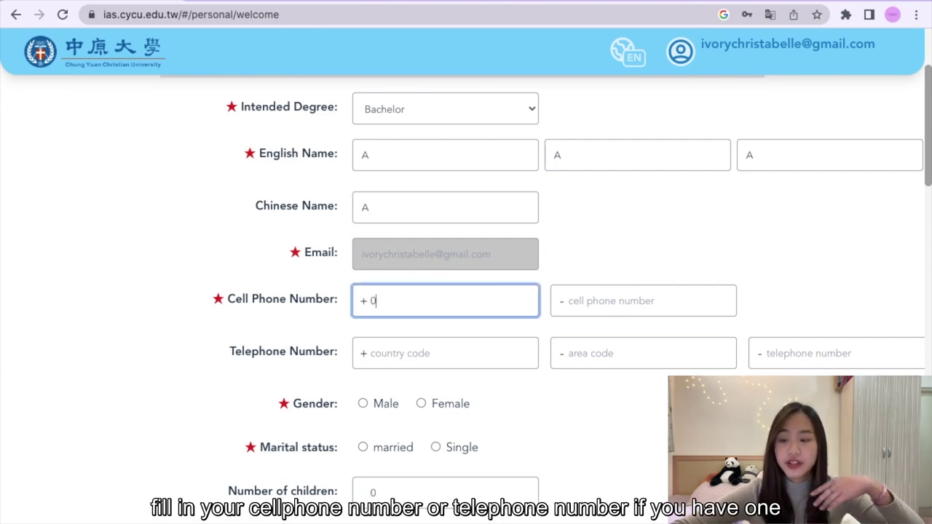
{"action": "left_click", "coordinate": [590, 306]}
{"action": "type", "text": "0"}
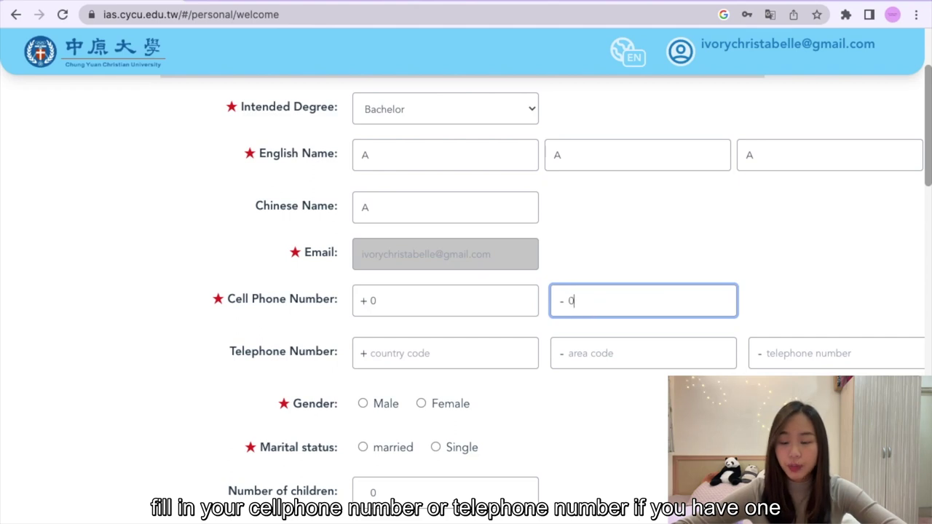
Set the gender to Female and the marital status to Single, keeping the number of children at 0
{"action": "scroll", "coordinate": [468, 357], "scroll_direction": "down", "scroll_amount": 3}
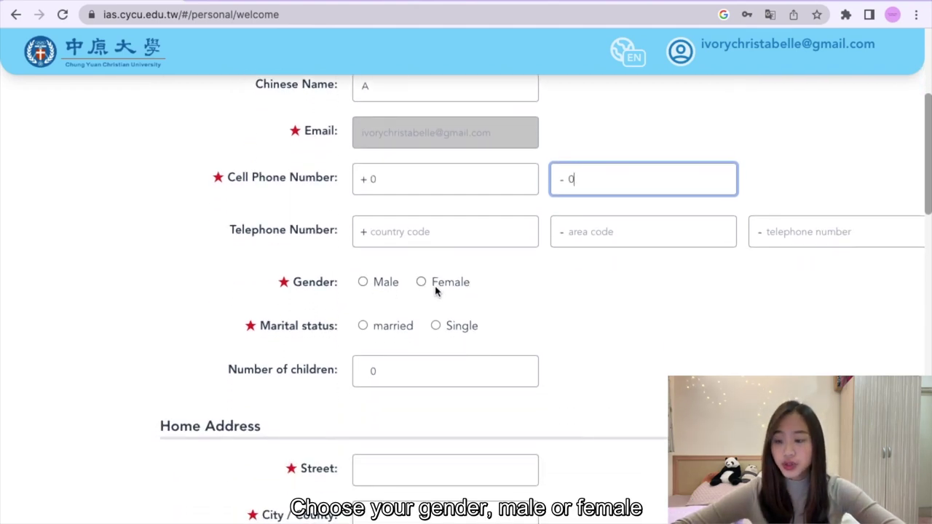
{"action": "left_click", "coordinate": [421, 283]}
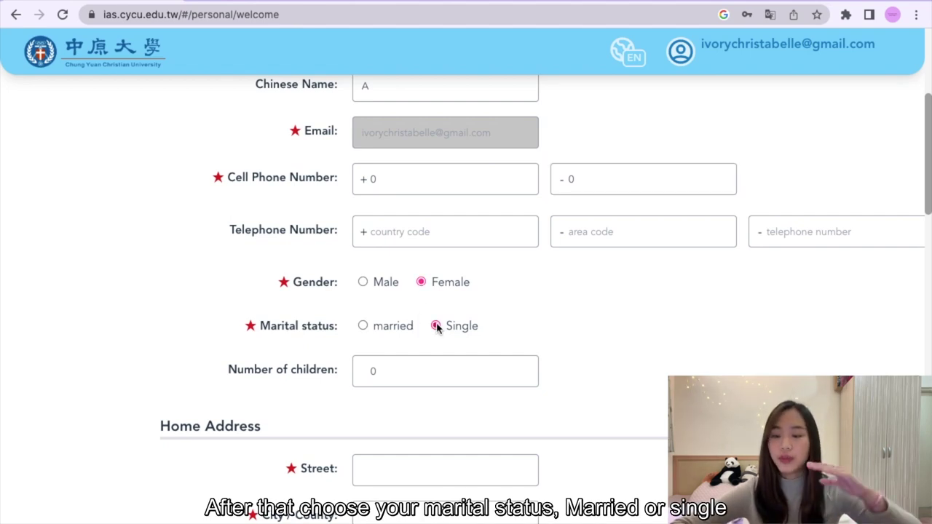
{"action": "scroll", "coordinate": [404, 368], "scroll_direction": "down", "scroll_amount": 3}
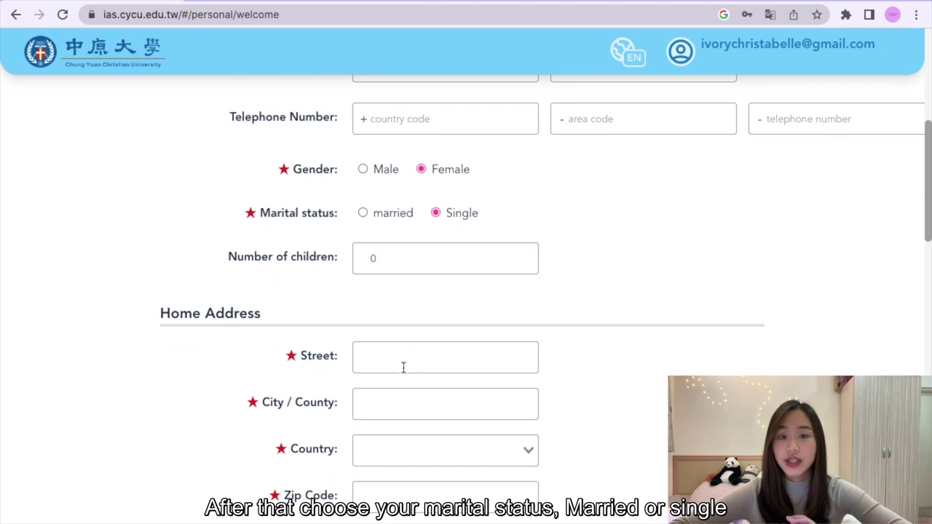
{"action": "left_click", "coordinate": [452, 262]}
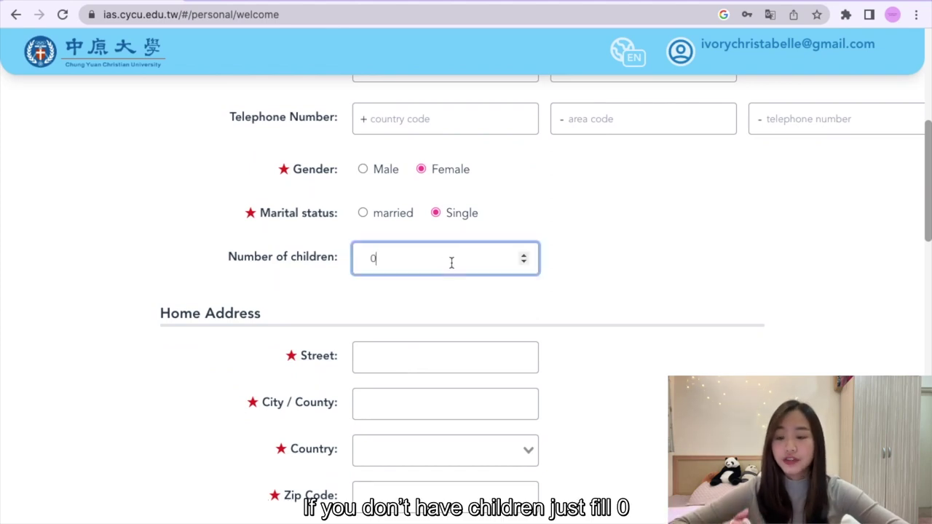
Fill in the street and the city/county of the Home Address with the placeholder "A"
{"action": "scroll", "coordinate": [448, 400], "scroll_direction": "down", "scroll_amount": 5}
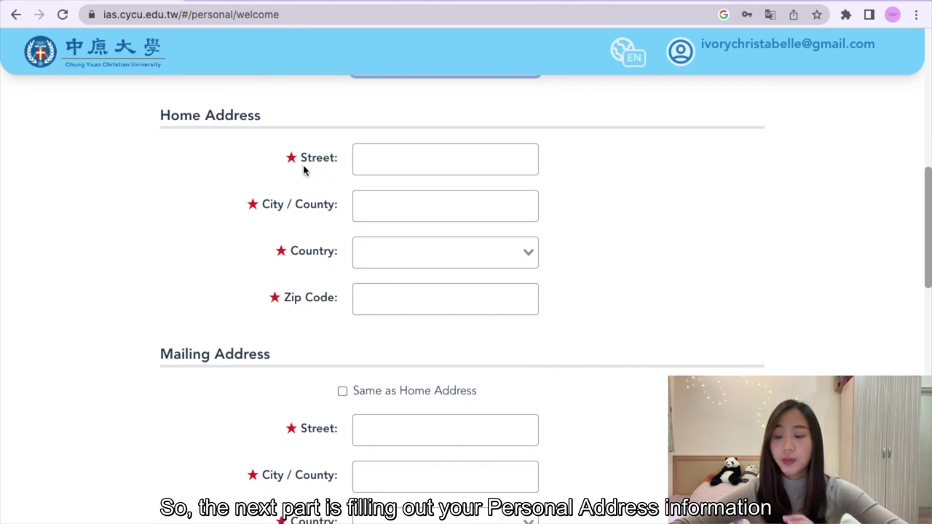
{"action": "left_click", "coordinate": [376, 161]}
{"action": "type", "text": "A"}
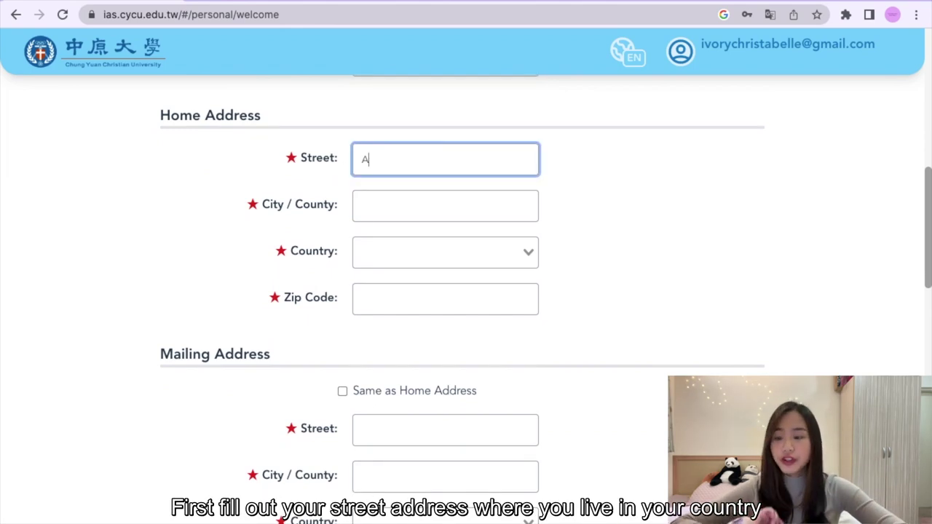
{"action": "left_click", "coordinate": [382, 205]}
{"action": "type", "text": "A"}
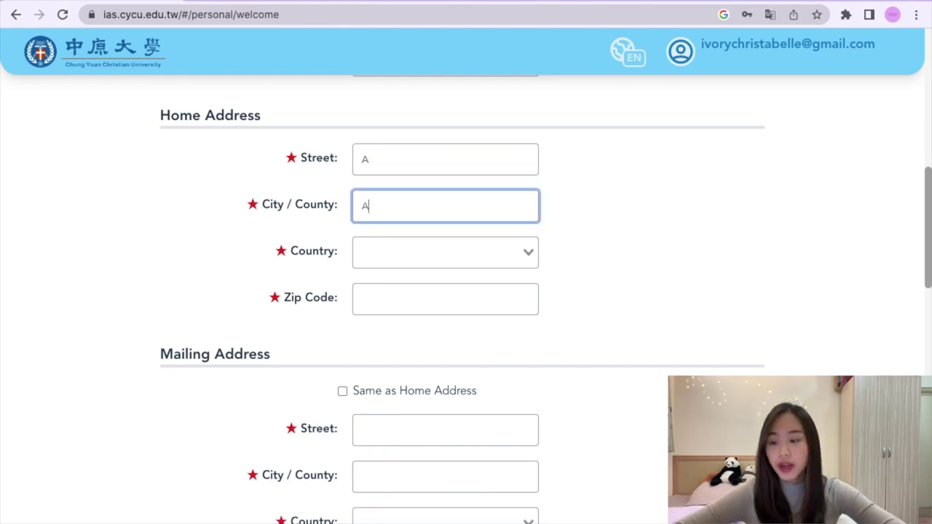
Choose Taiwan as the Home Address country and fill in its zip code with the placeholder "A"
{"action": "left_click", "coordinate": [509, 256]}
{"action": "scroll", "coordinate": [464, 411], "scroll_direction": "down", "scroll_amount": 5}
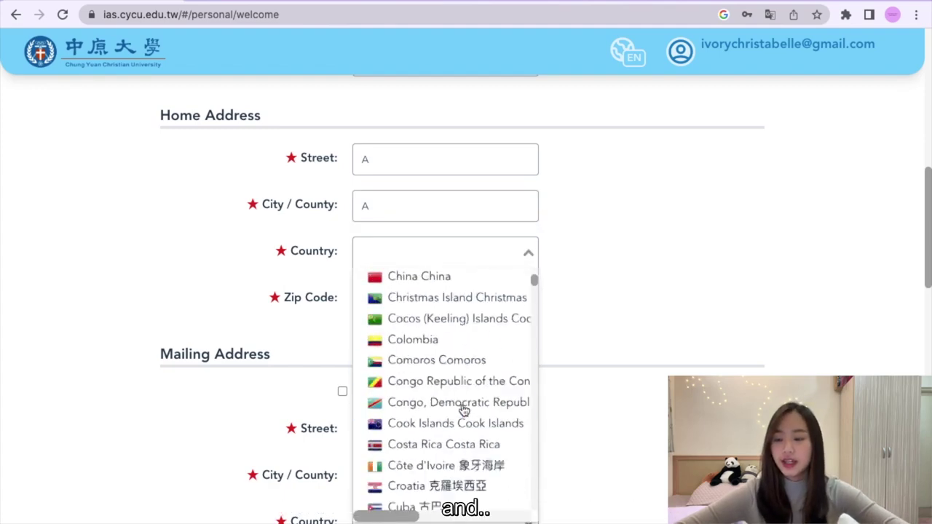
{"action": "scroll", "coordinate": [464, 411], "scroll_direction": "down", "scroll_amount": 20}
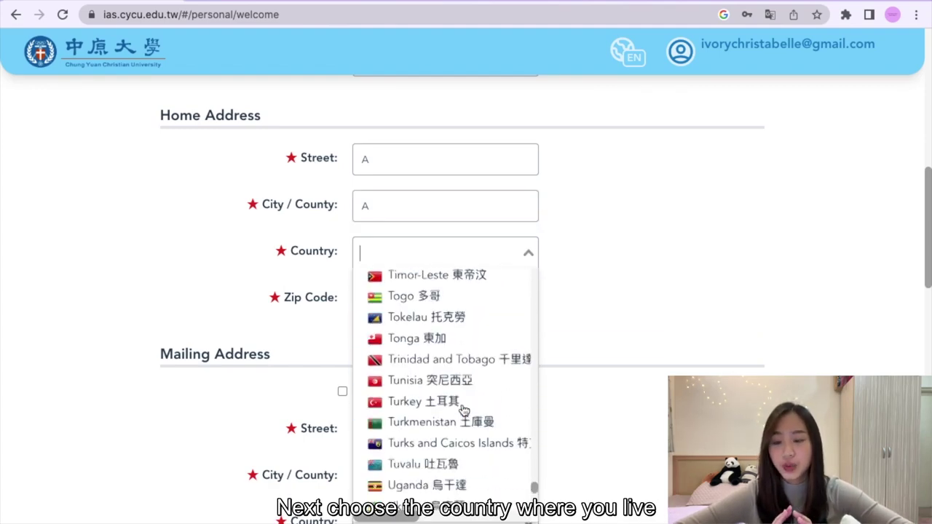
{"action": "scroll", "coordinate": [464, 409], "scroll_direction": "up", "scroll_amount": 6}
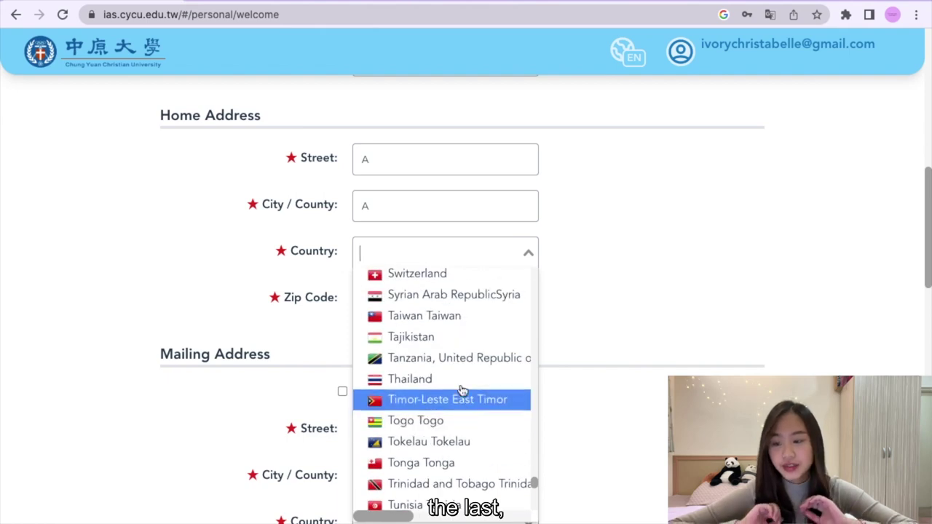
{"action": "left_click", "coordinate": [443, 315]}
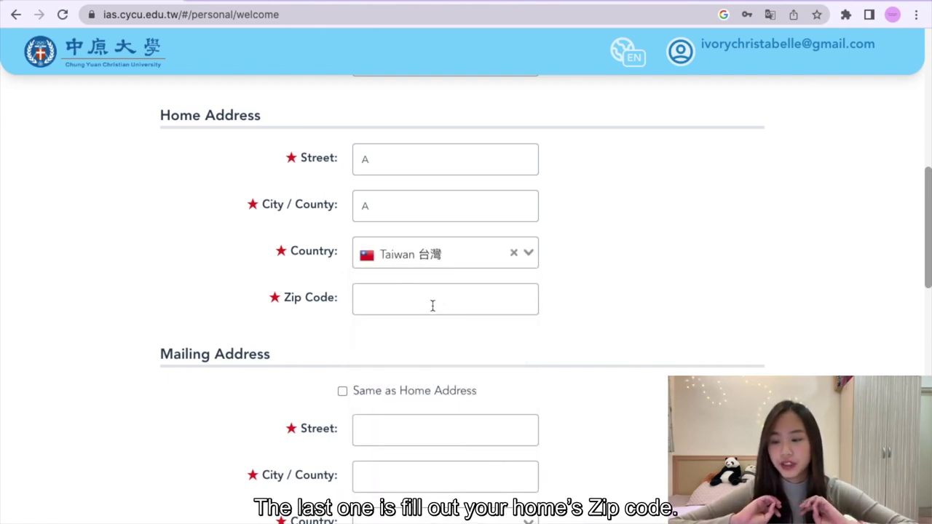
{"action": "left_click", "coordinate": [432, 306]}
{"action": "type", "text": "A"}
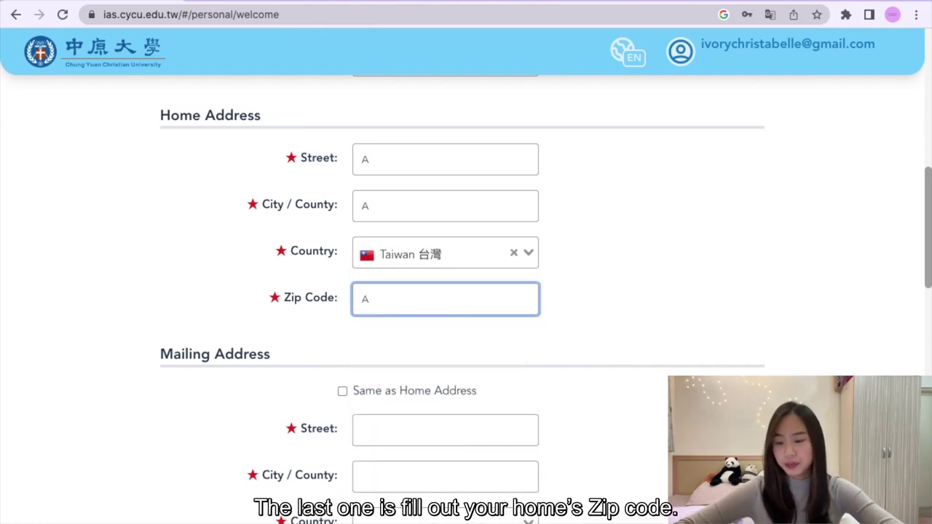
{"action": "scroll", "coordinate": [433, 306], "scroll_direction": "down", "scroll_amount": 5}
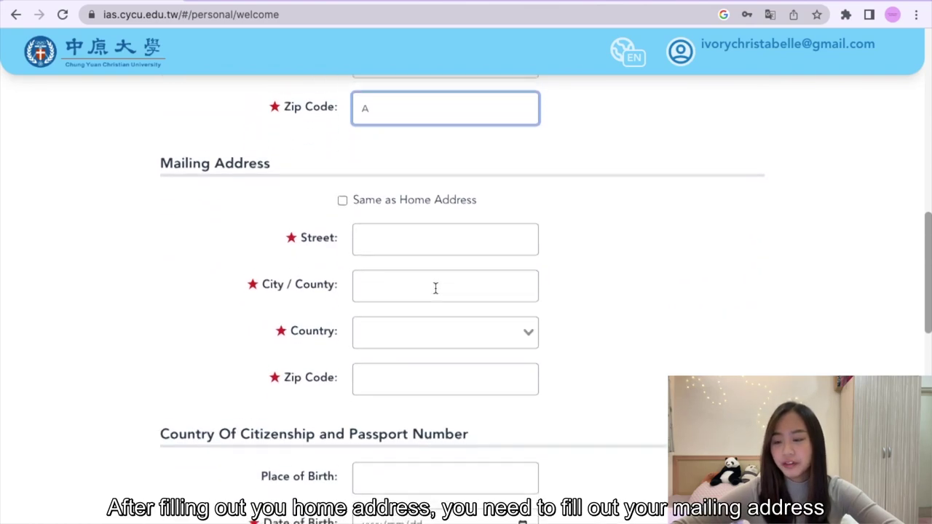
Copy the home address into the Mailing Address, and clear the Same as Home Address option to allow a separate address
{"action": "scroll", "coordinate": [435, 288], "scroll_direction": "down", "scroll_amount": 1}
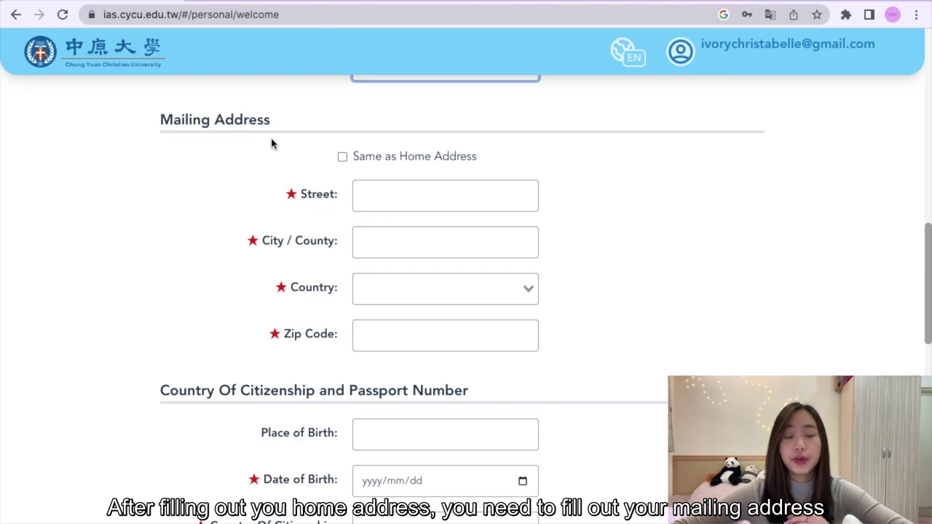
{"action": "left_click", "coordinate": [343, 157]}
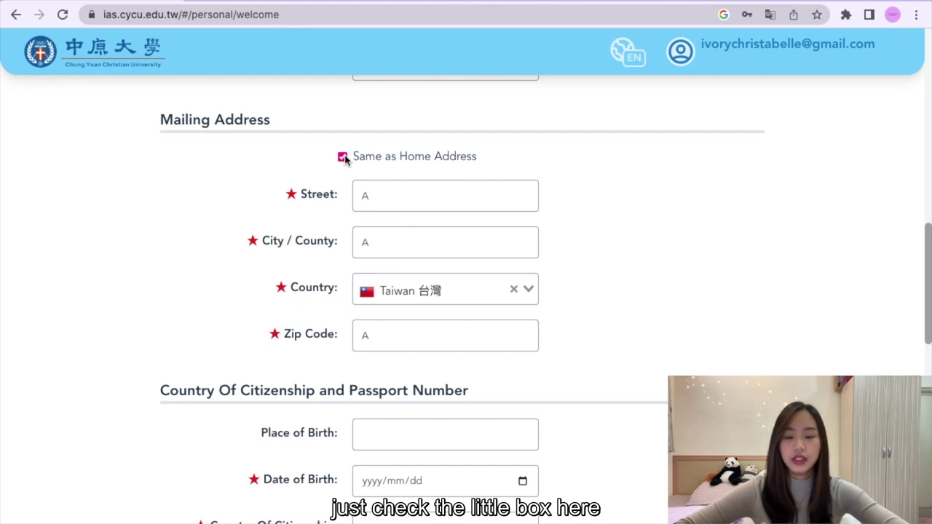
{"action": "scroll", "coordinate": [345, 160], "scroll_direction": "down", "scroll_amount": 1}
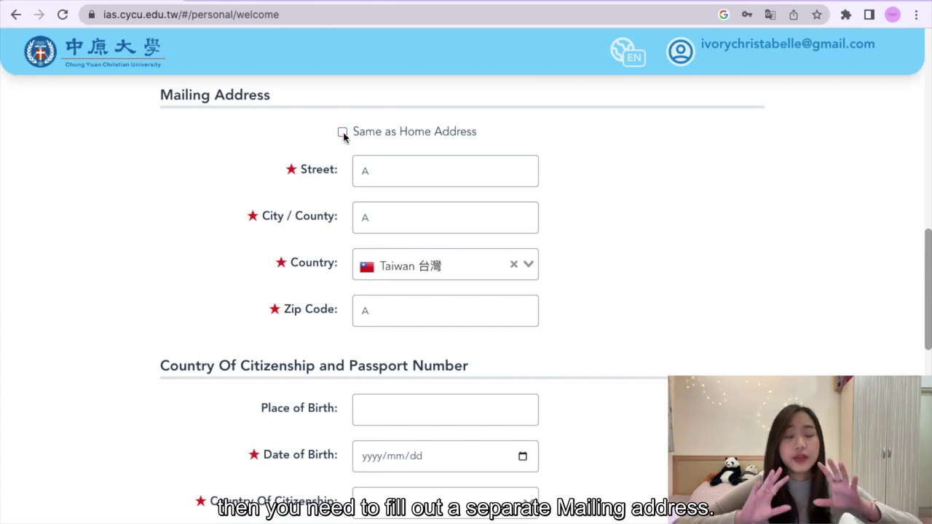
{"action": "left_click", "coordinate": [380, 169]}
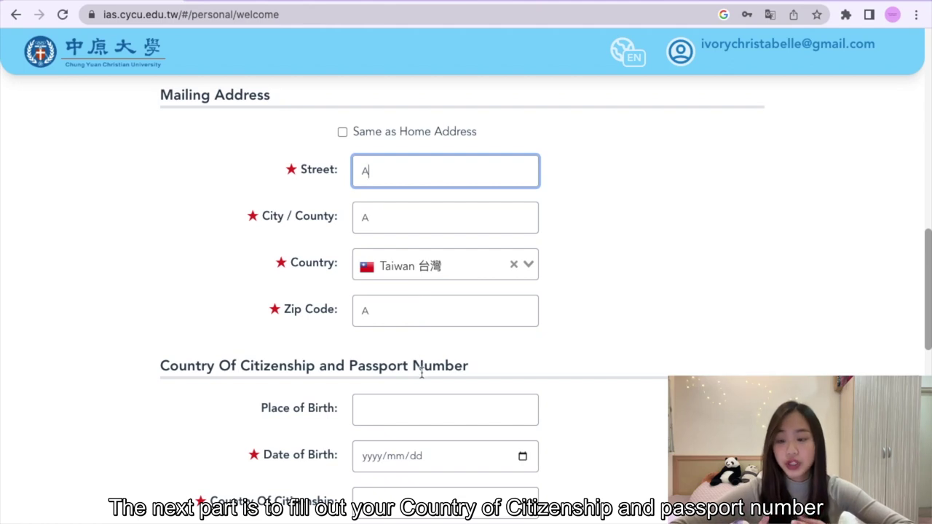
Fill in the Place of Birth with the placeholder "B" and pick a date for the Date of Birth
{"action": "scroll", "coordinate": [374, 400], "scroll_direction": "down", "scroll_amount": 5}
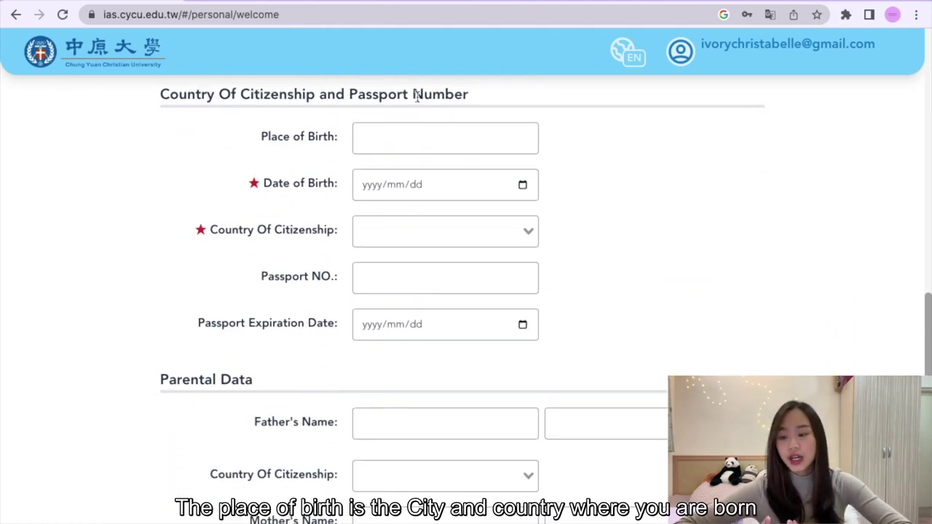
{"action": "left_click", "coordinate": [398, 137]}
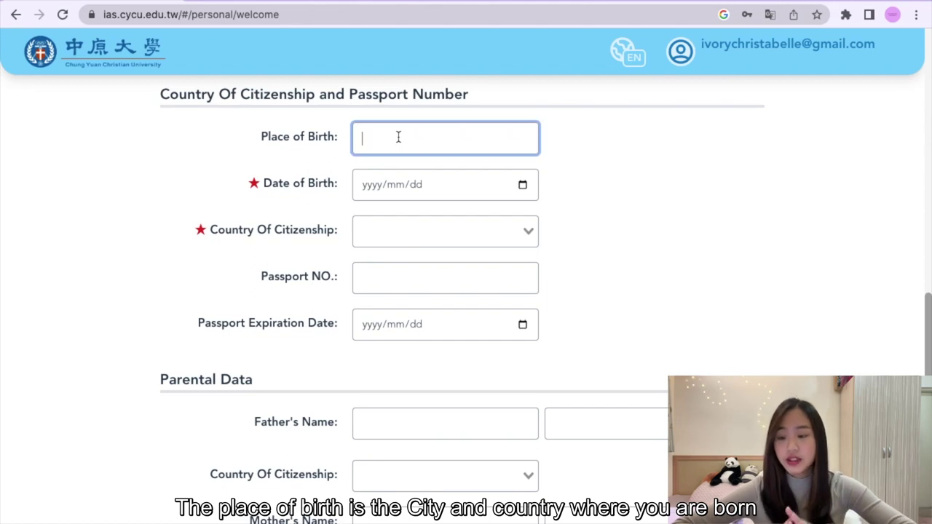
{"action": "type", "text": "B"}
{"action": "left_click", "coordinate": [421, 186]}
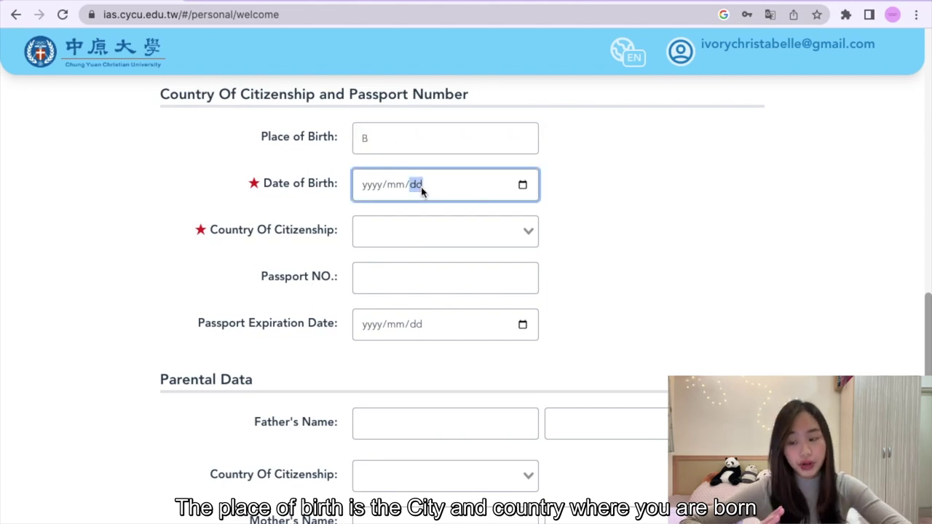
{"action": "left_click", "coordinate": [522, 184]}
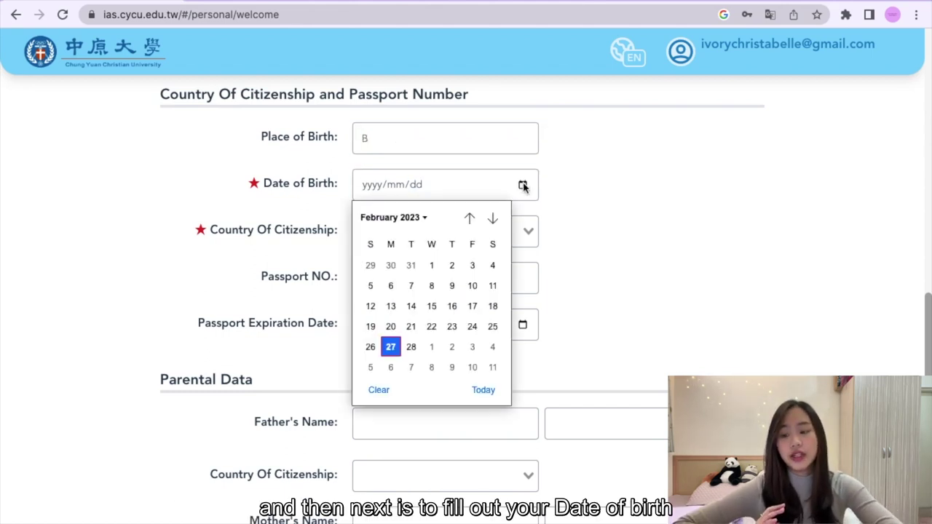
{"action": "left_click", "coordinate": [412, 347]}
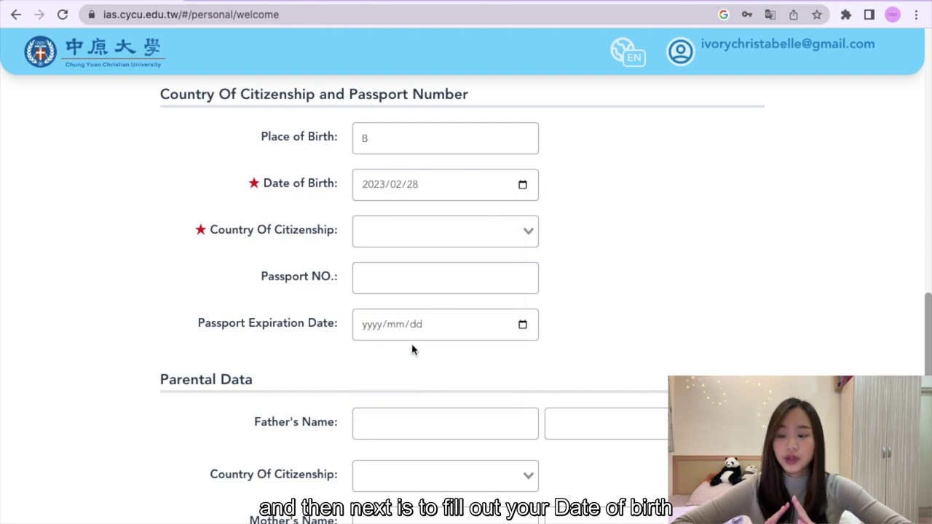
Set the applicant's Country Of Citizenship to Indonesia
{"action": "left_click", "coordinate": [437, 240]}
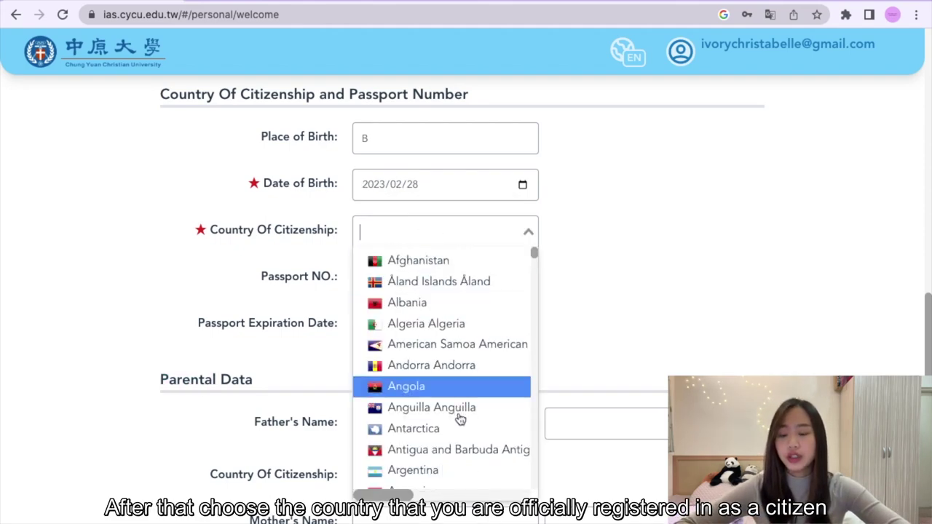
{"action": "scroll", "coordinate": [458, 417], "scroll_direction": "down", "scroll_amount": 15}
{"action": "scroll", "coordinate": [460, 417], "scroll_direction": "down", "scroll_amount": 10}
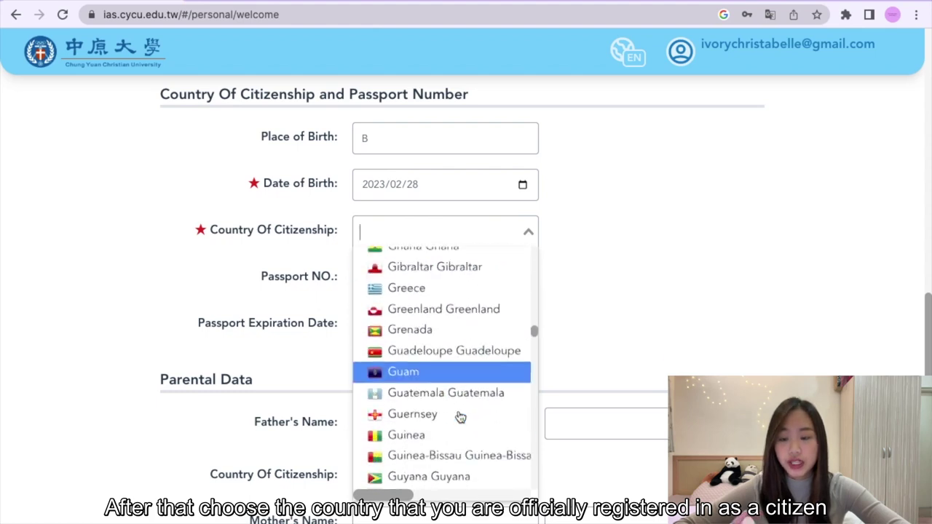
{"action": "scroll", "coordinate": [458, 415], "scroll_direction": "up", "scroll_amount": 1}
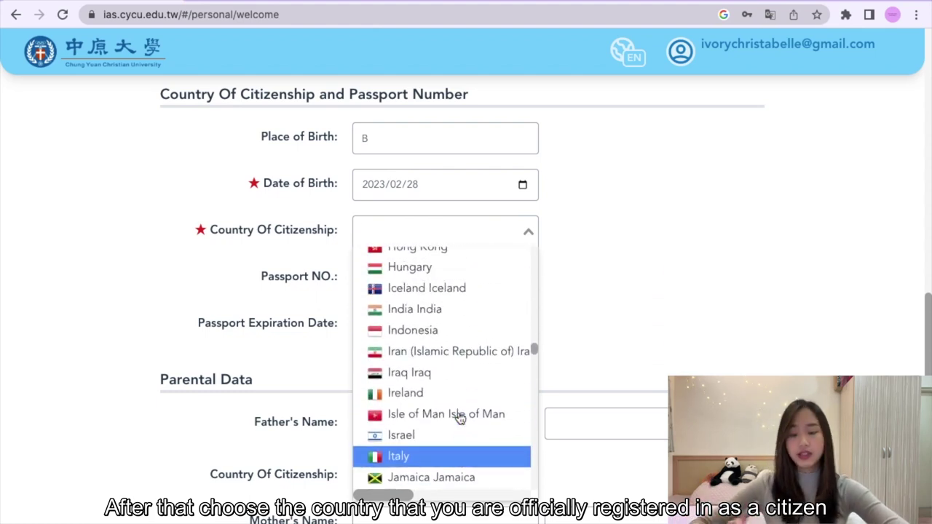
{"action": "left_click", "coordinate": [441, 335]}
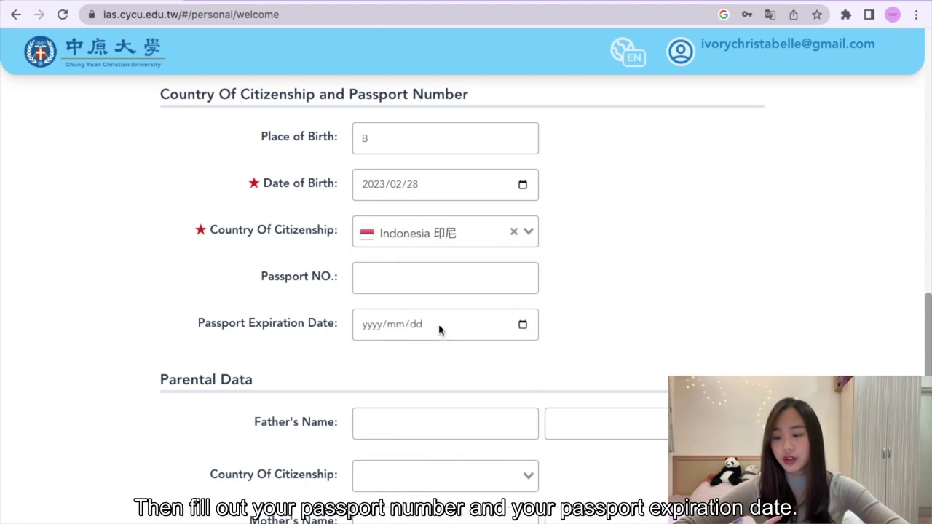
Fill in the passport number with a placeholder digit and set the Passport Expiration Date to 2023/02/14
{"action": "left_click", "coordinate": [415, 282]}
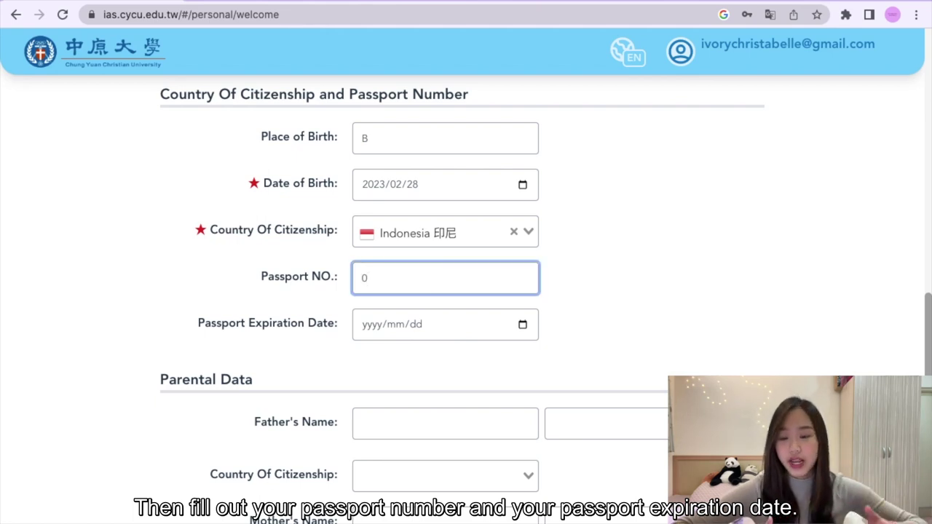
{"action": "left_click", "coordinate": [488, 336]}
{"action": "left_click", "coordinate": [518, 327]}
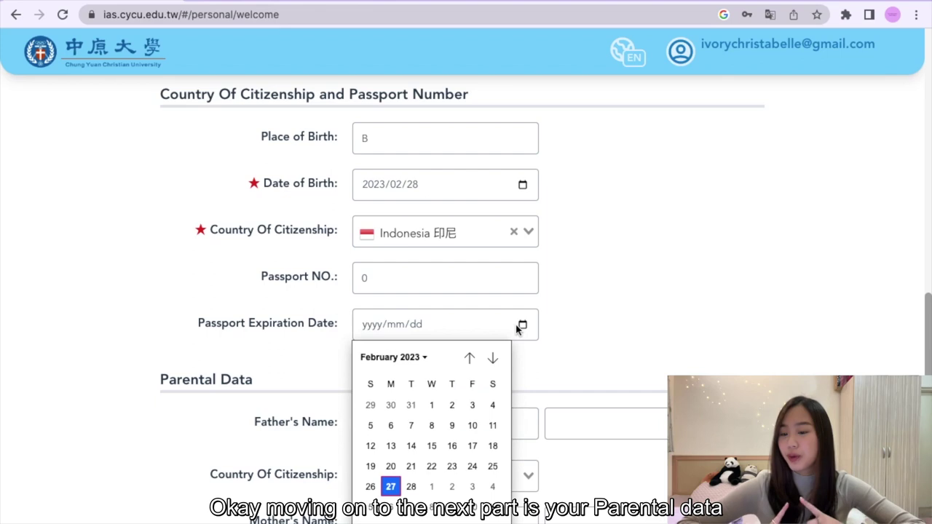
{"action": "left_click", "coordinate": [410, 446]}
Fill in the three parts of the Father's Name with the placeholders C, A and C, and set his country of citizenship to Anguilla
{"action": "scroll", "coordinate": [421, 440], "scroll_direction": "down", "scroll_amount": 2}
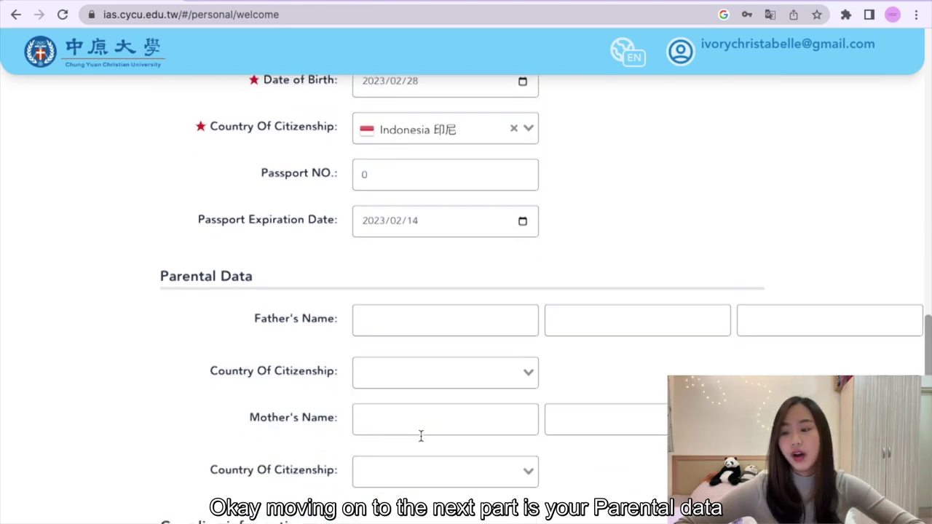
{"action": "scroll", "coordinate": [421, 436], "scroll_direction": "down", "scroll_amount": 4}
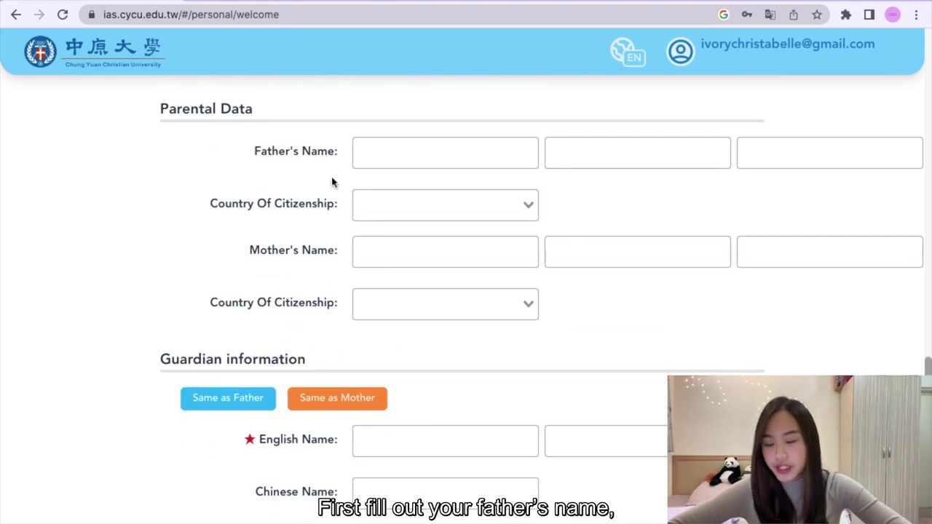
{"action": "left_click", "coordinate": [382, 160]}
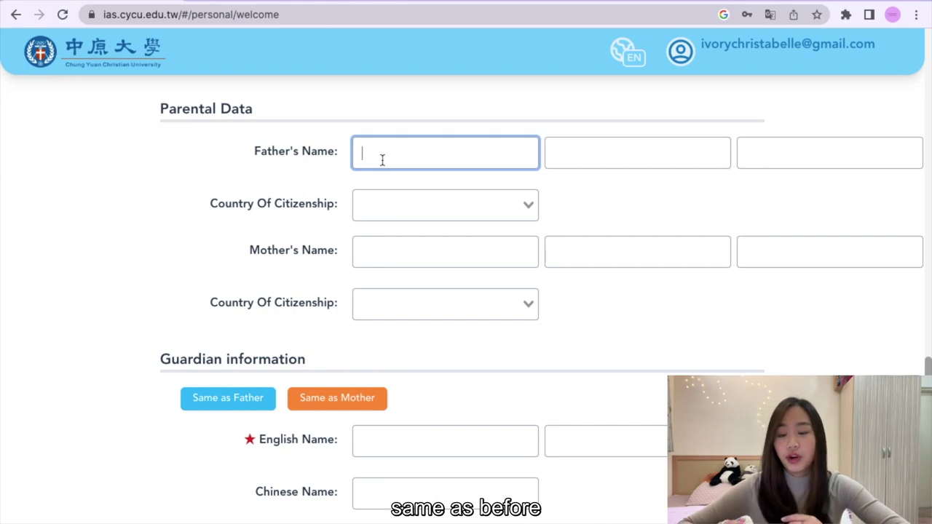
{"action": "type", "text": "c"}
{"action": "left_click", "coordinate": [572, 157]}
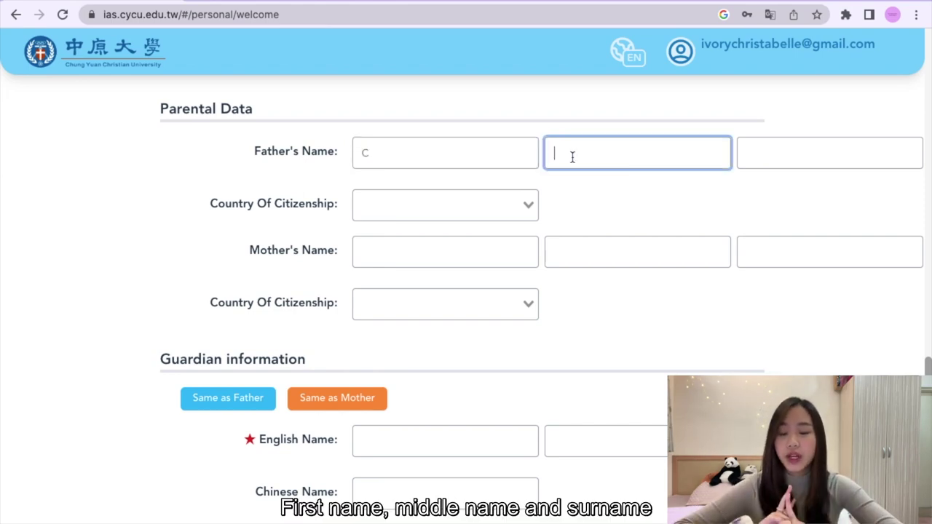
{"action": "type", "text": "A"}
{"action": "left_click", "coordinate": [772, 158]}
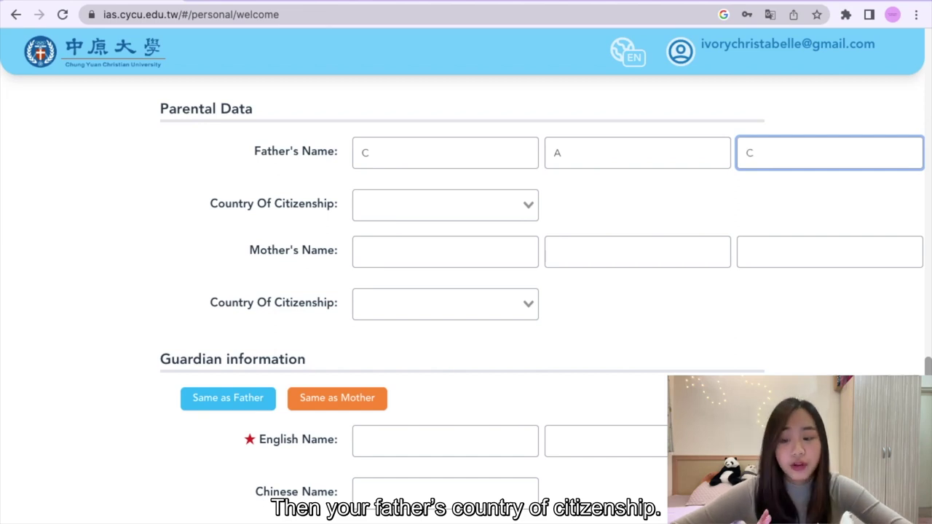
{"action": "left_click", "coordinate": [453, 215]}
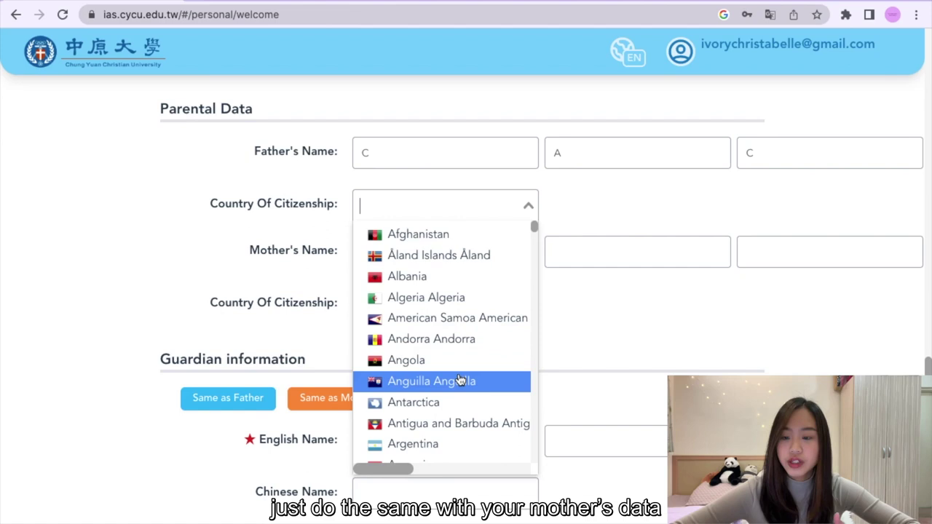
{"action": "left_click", "coordinate": [458, 380]}
Fill in all three parts of the Mother's Name with the placeholder "A" and choose her country of citizenship
{"action": "left_click", "coordinate": [438, 251]}
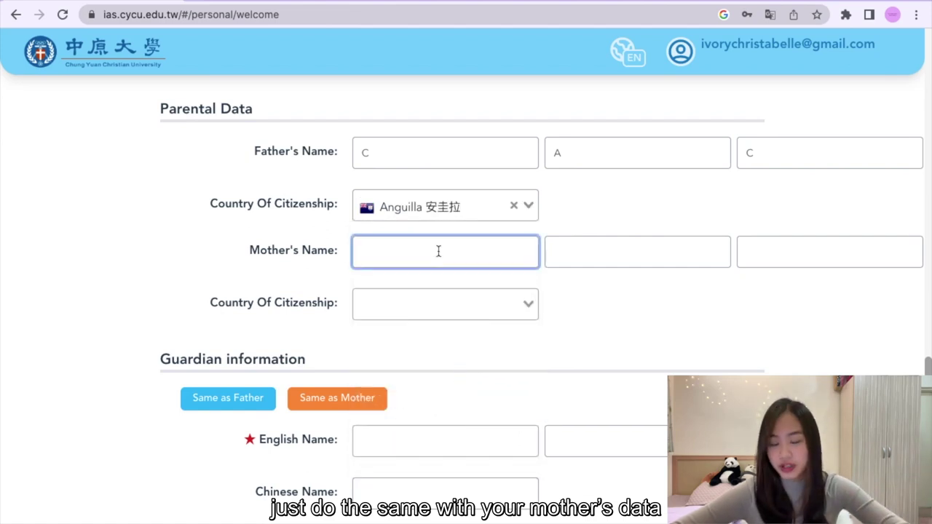
{"action": "type", "text": "A"}
{"action": "left_click", "coordinate": [621, 251]}
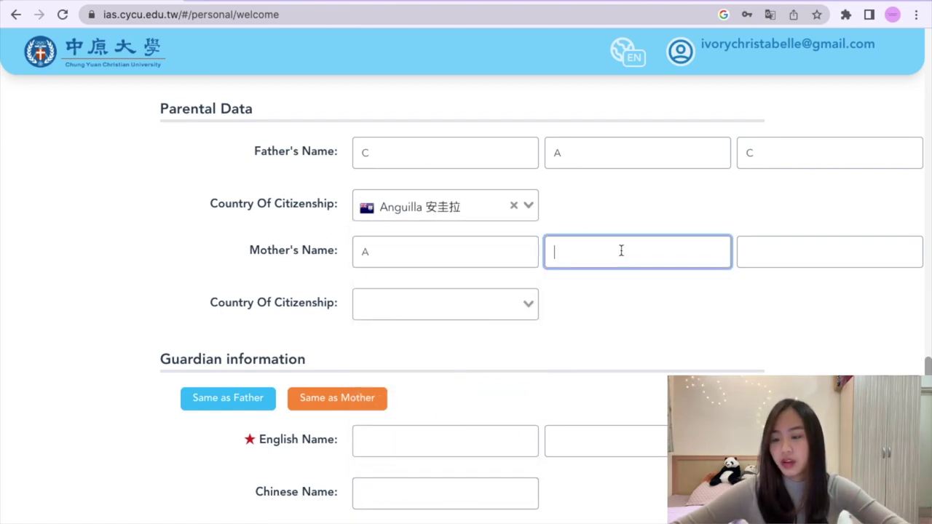
{"action": "type", "text": "A"}
{"action": "left_click", "coordinate": [790, 251]}
{"action": "type", "text": "A"}
{"action": "left_click", "coordinate": [533, 307]}
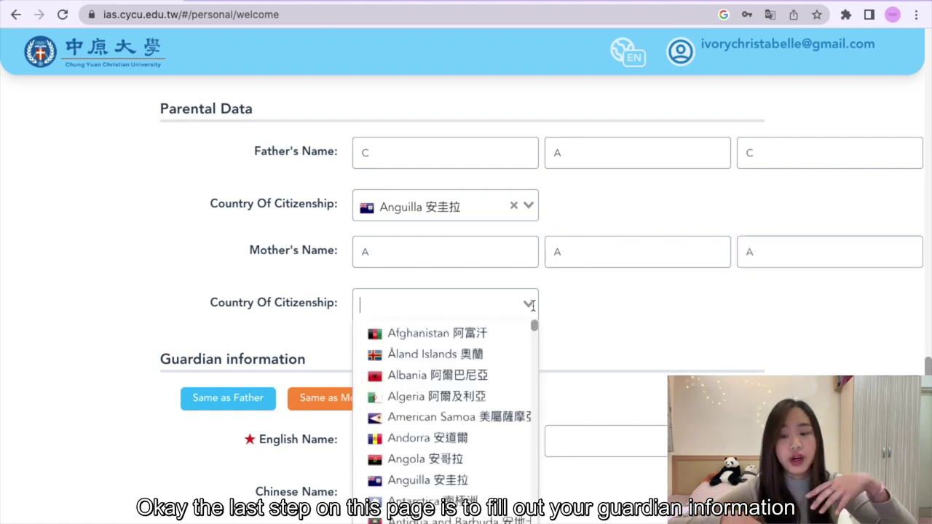
{"action": "left_click", "coordinate": [479, 490]}
Fill the Guardian information from the father's data, replace it with the mother's, and enter the placeholder "A" as the Chinese Name
{"action": "scroll", "coordinate": [481, 488], "scroll_direction": "down", "scroll_amount": 4}
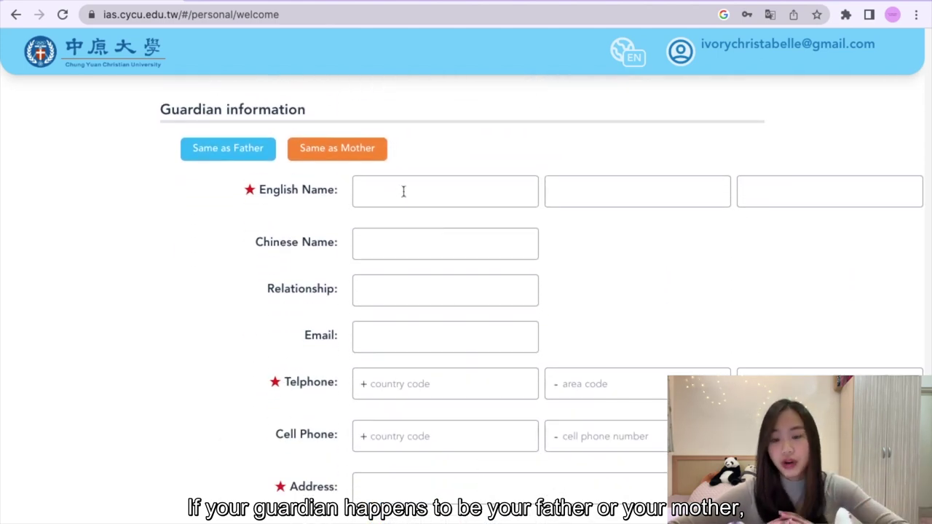
{"action": "left_click", "coordinate": [265, 156]}
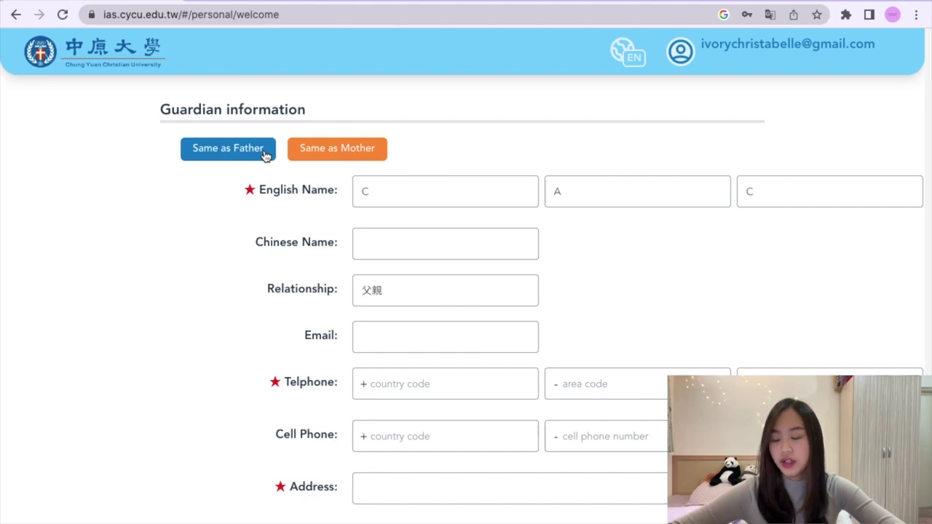
{"action": "left_click", "coordinate": [341, 158]}
{"action": "left_click", "coordinate": [380, 240]}
{"action": "type", "text": "A"}
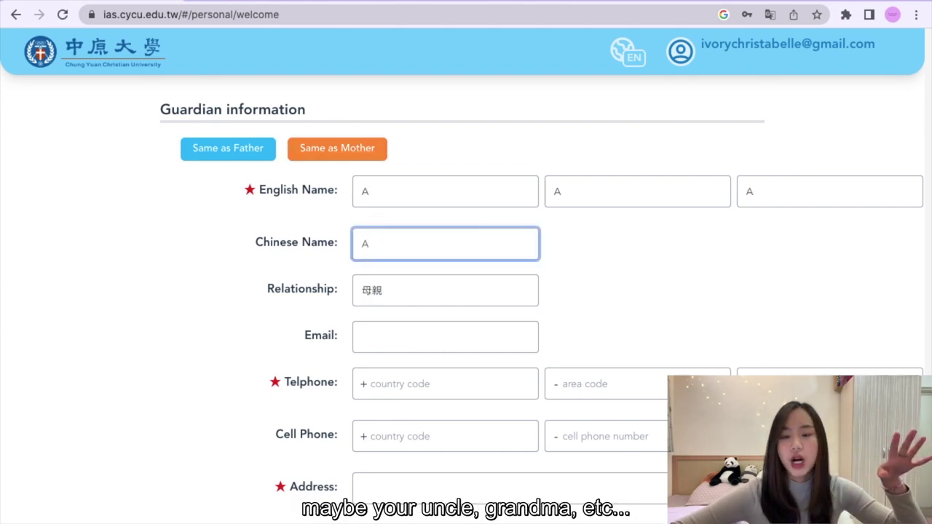
Fill in the guardian's Email with the placeholder "A" and each part of the telephone number with the placeholder 0
{"action": "left_click", "coordinate": [400, 342]}
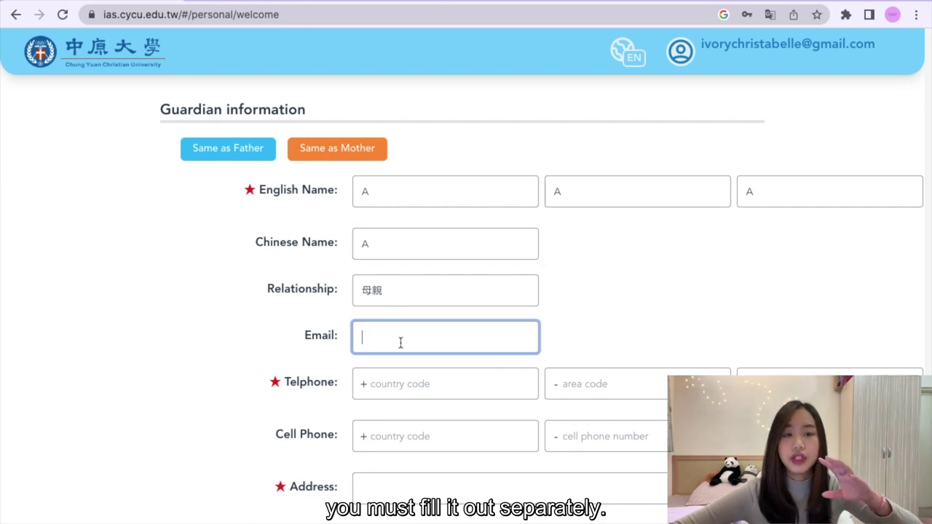
{"action": "left_click", "coordinate": [408, 381]}
{"action": "type", "text": "A"}
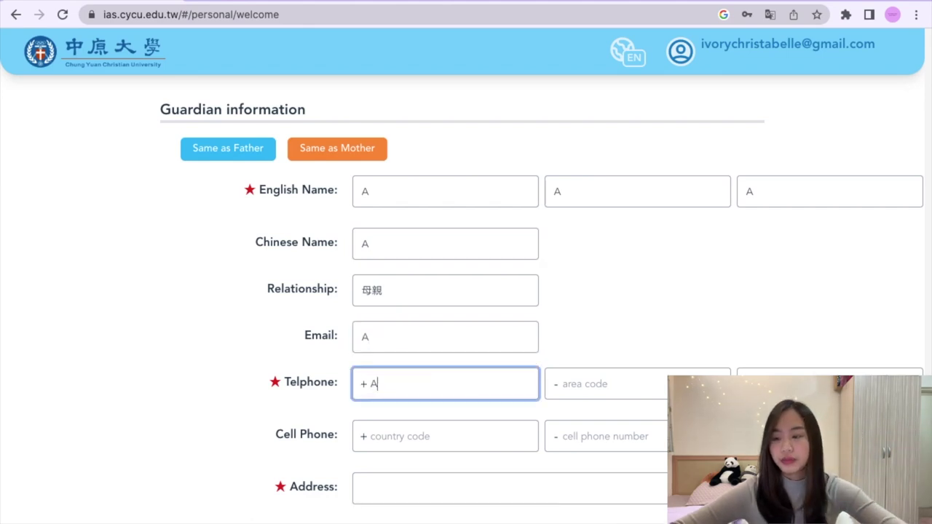
{"action": "key", "text": "BackSpace"}
{"action": "type", "text": "0"}
{"action": "left_click", "coordinate": [575, 387]}
{"action": "type", "text": "0"}
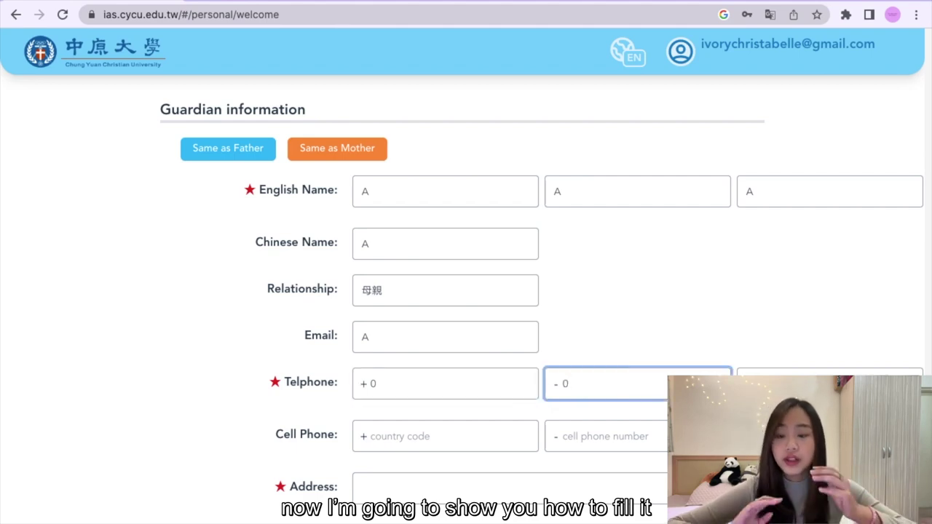
{"action": "left_click", "coordinate": [801, 384]}
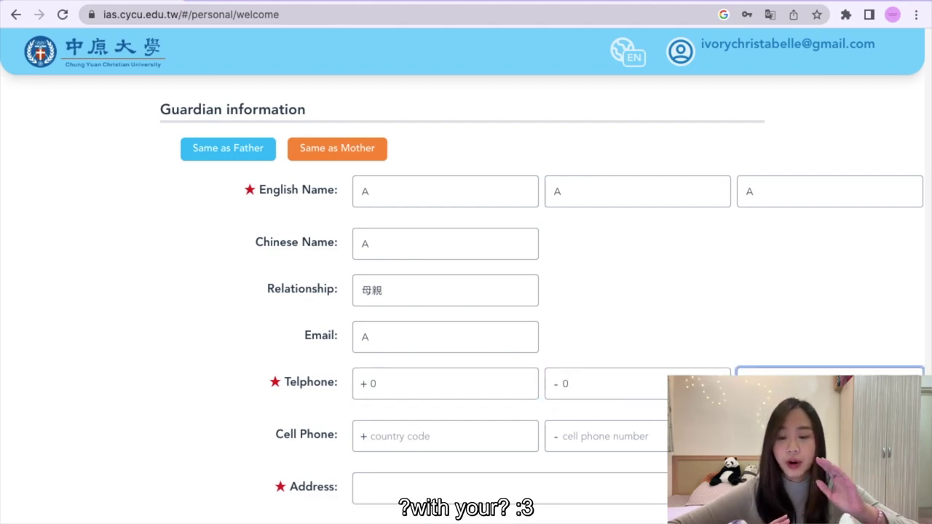
Fill in both parts of the guardian's Cell Phone with the placeholder 0 and the Address with the placeholder "A"
{"action": "left_click", "coordinate": [414, 434]}
{"action": "type", "text": "0"}
{"action": "left_click", "coordinate": [571, 436]}
{"action": "type", "text": "0"}
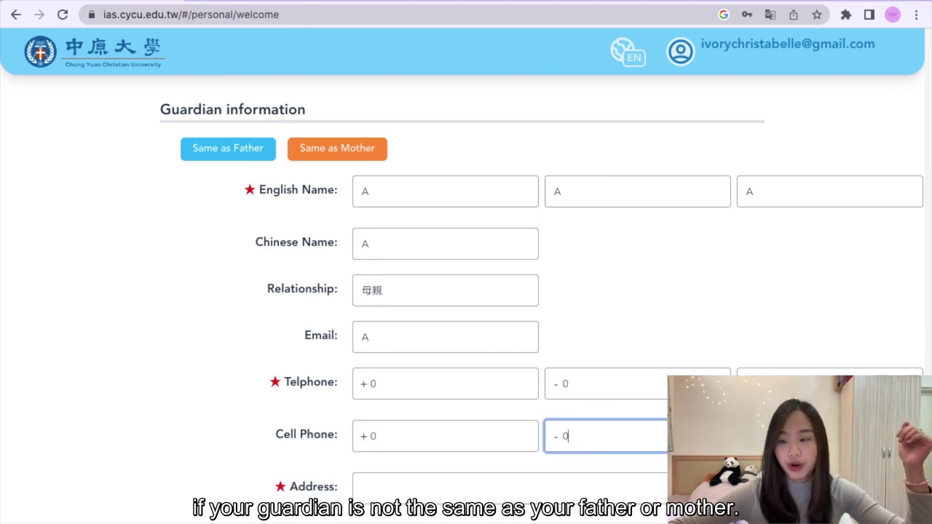
{"action": "left_click", "coordinate": [513, 485]}
{"action": "type", "text": "A"}
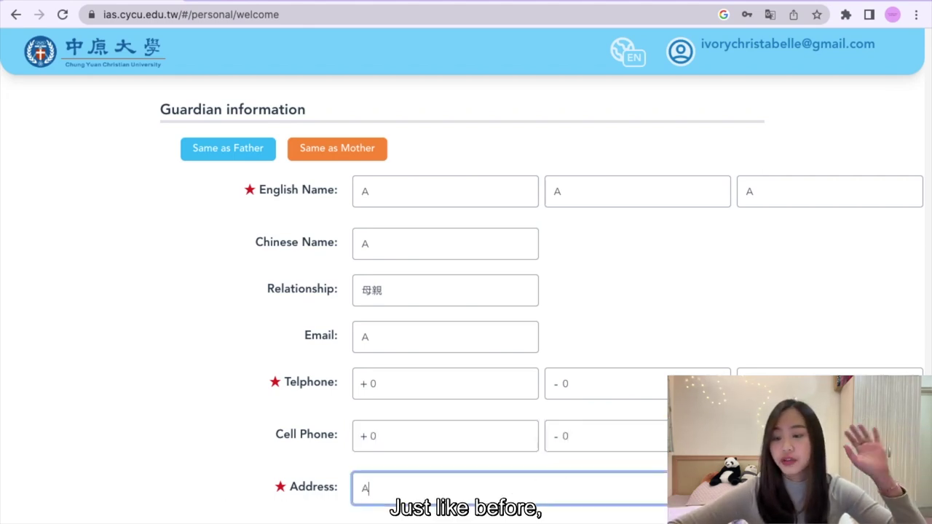
Try "Aunt?" and "Uncle" as the guardian's Relationship
{"action": "scroll", "coordinate": [466, 291], "scroll_direction": "down", "scroll_amount": 1}
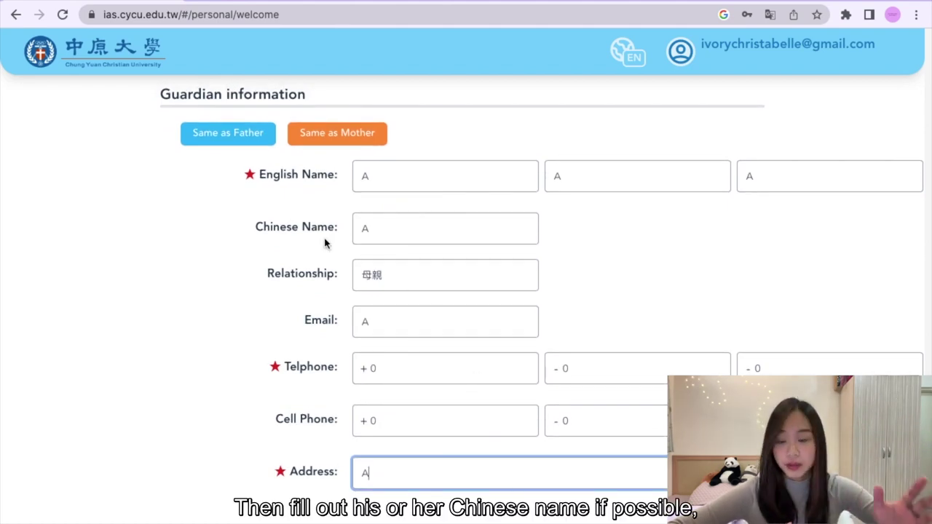
{"action": "left_click", "coordinate": [388, 280]}
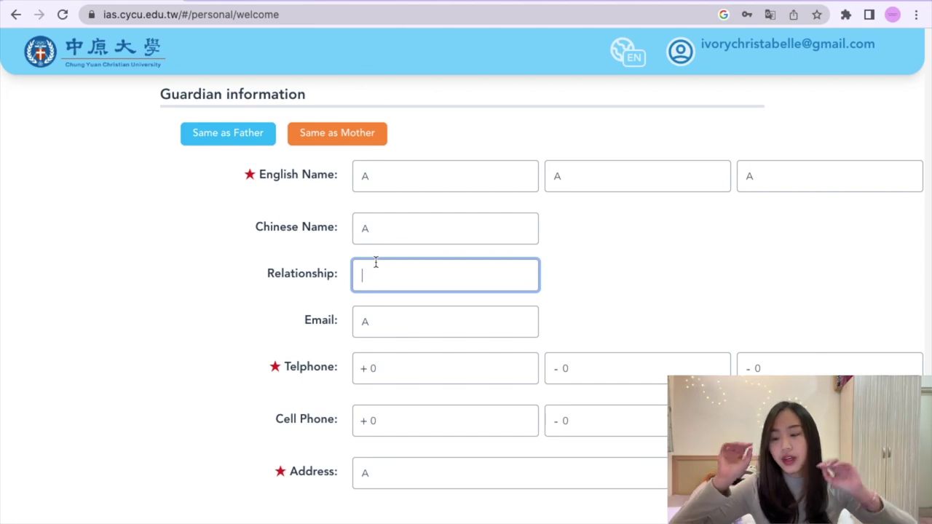
{"action": "type", "text": "Aunt"}
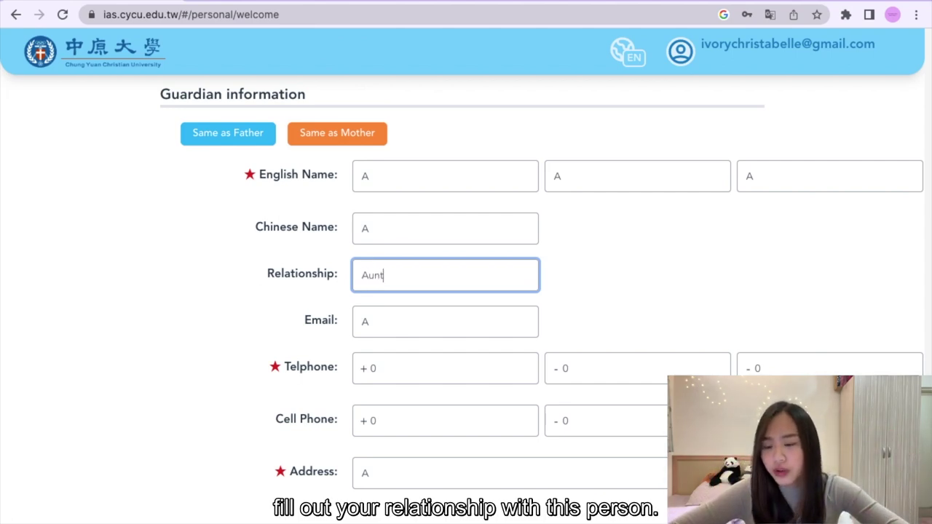
{"action": "key", "text": "BackSpace"}
{"action": "key", "text": "BackSpace"}
{"action": "key", "text": "BackSpace"}
{"action": "key", "text": "BackSpace"}
{"action": "key", "text": "BackSpace"}
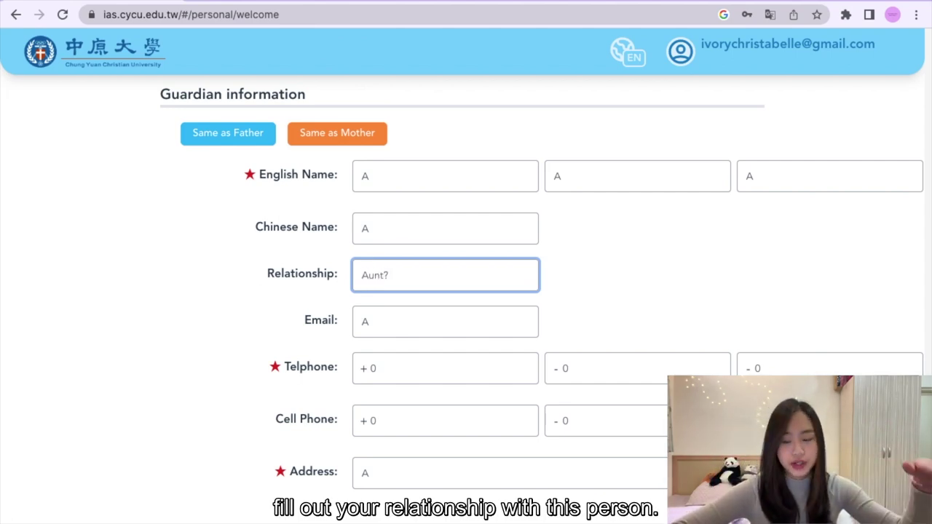
{"action": "type", "text": "Uncle"}
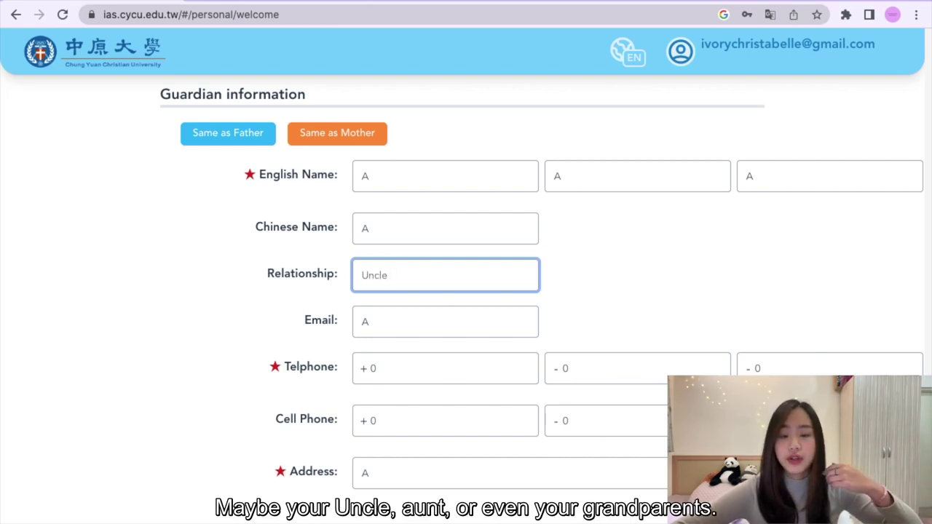
Set the guardian's Relationship to "Grandparents" and enter the placeholder "-" in the Email
{"action": "type", "text": "Gra"}
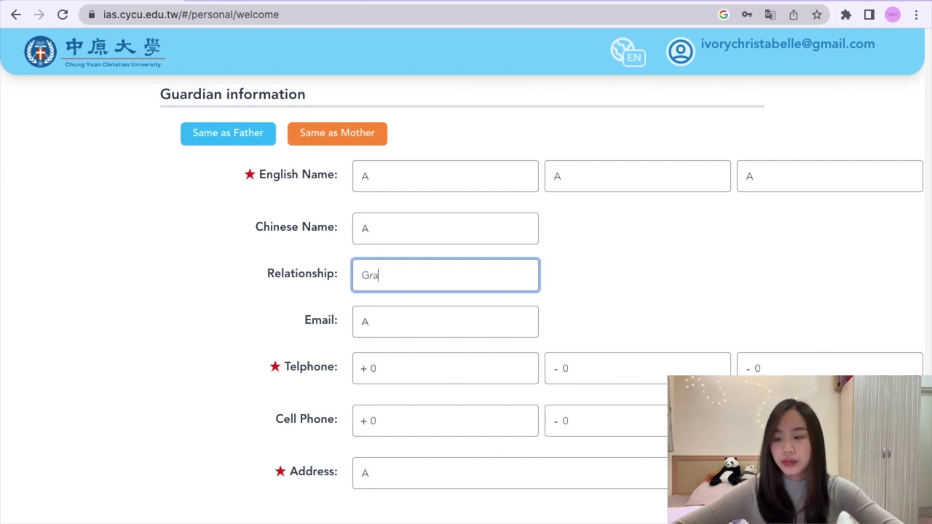
{"action": "type", "text": "ndparents"}
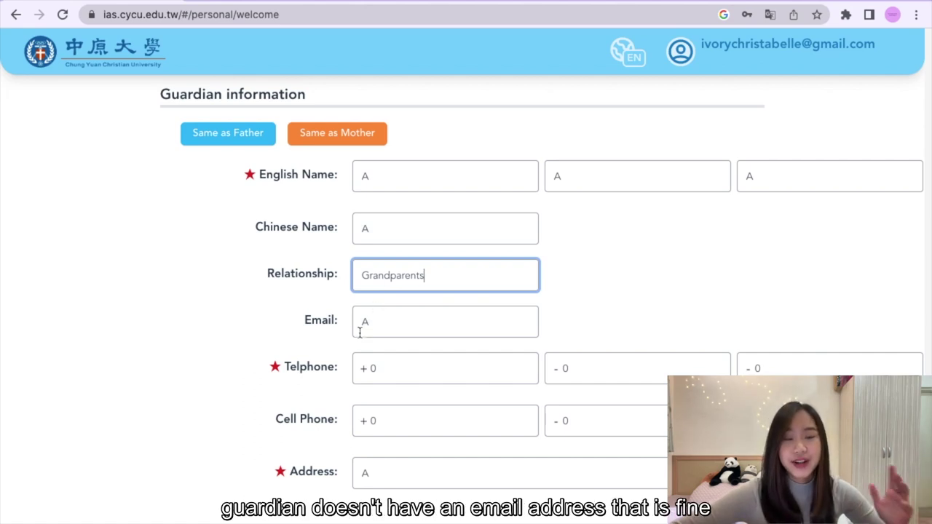
{"action": "left_click", "coordinate": [391, 318]}
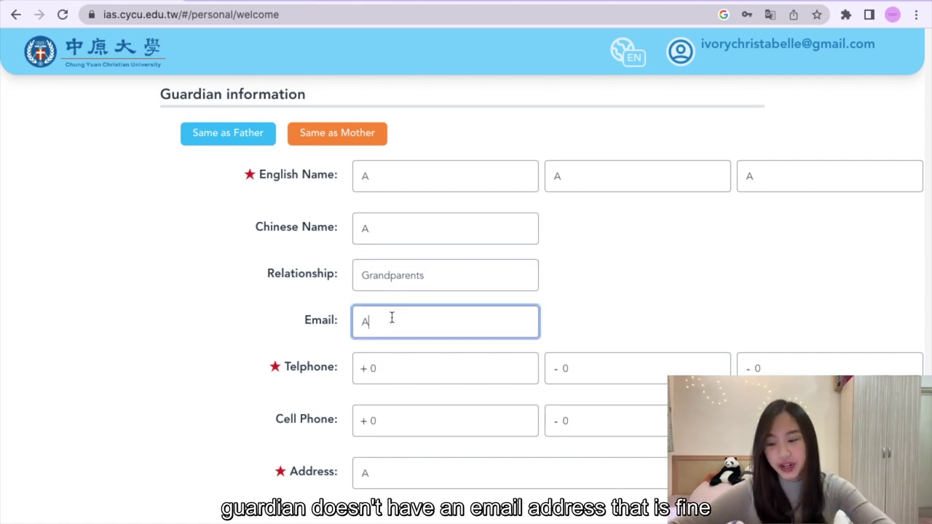
{"action": "type", "text": "-"}
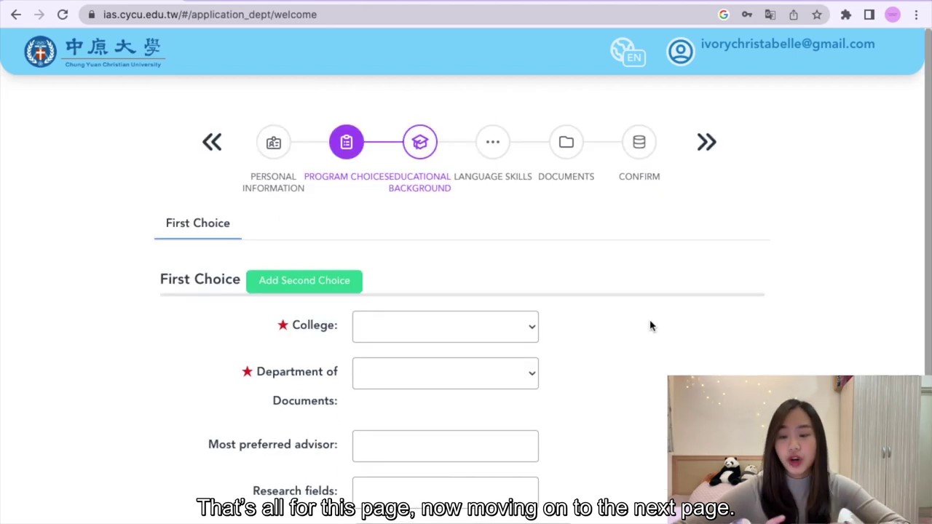
Choose the College of Business and the Department of International Business as the first program choice
{"action": "scroll", "coordinate": [650, 326], "scroll_direction": "down", "scroll_amount": 3}
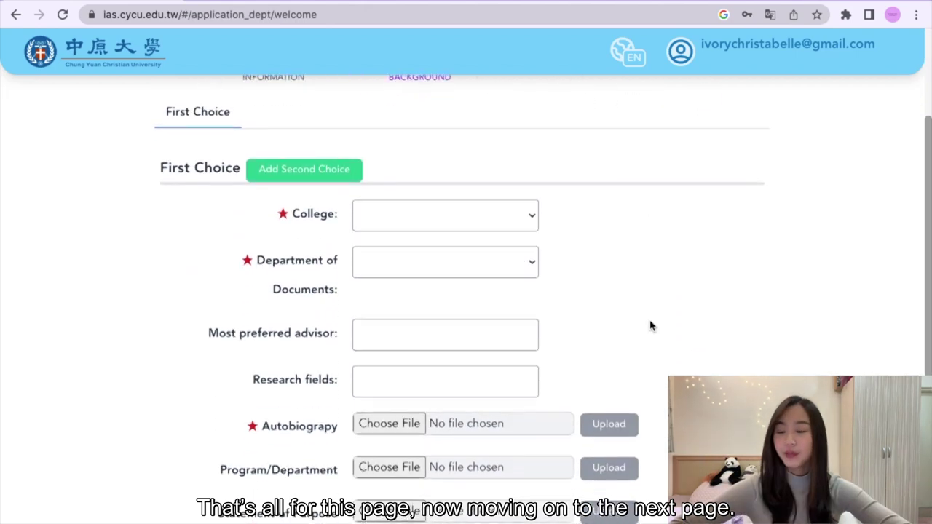
{"action": "scroll", "coordinate": [651, 326], "scroll_direction": "down", "scroll_amount": 1}
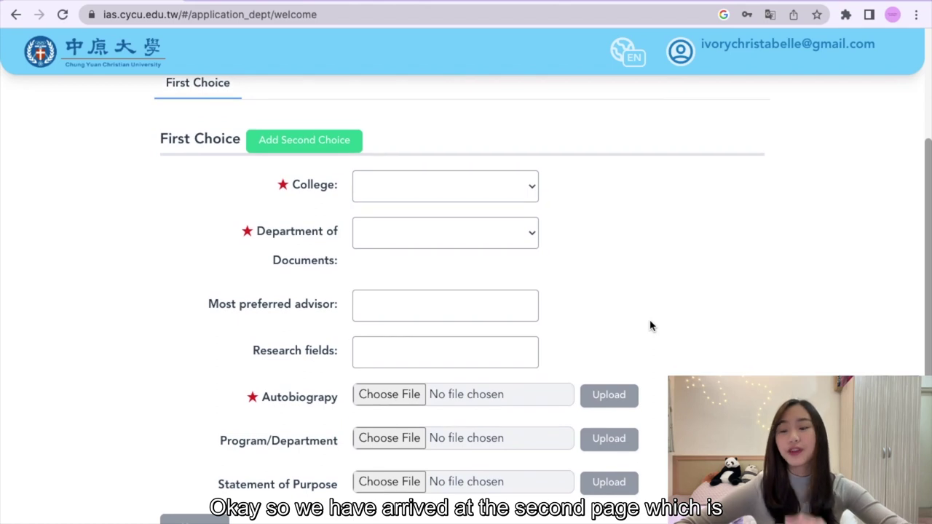
{"action": "left_click", "coordinate": [514, 190]}
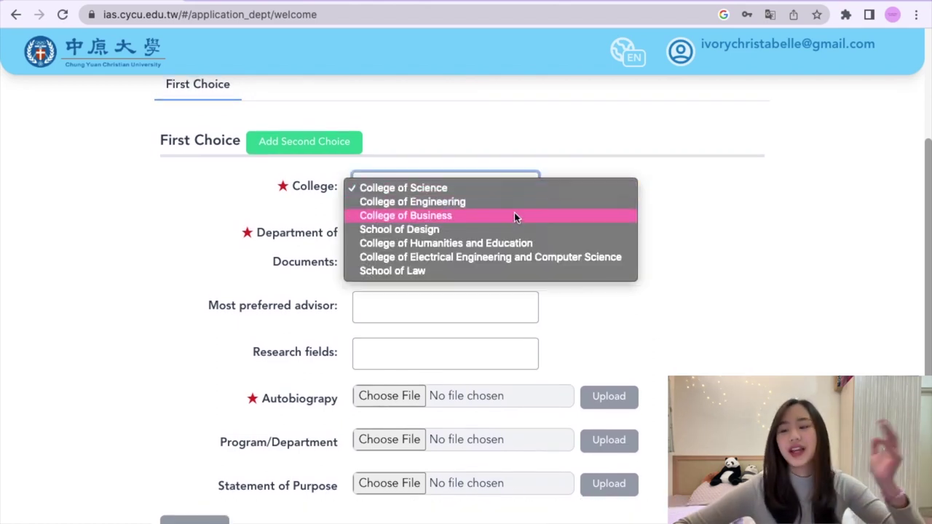
{"action": "left_click", "coordinate": [571, 330]}
{"action": "left_click", "coordinate": [495, 237]}
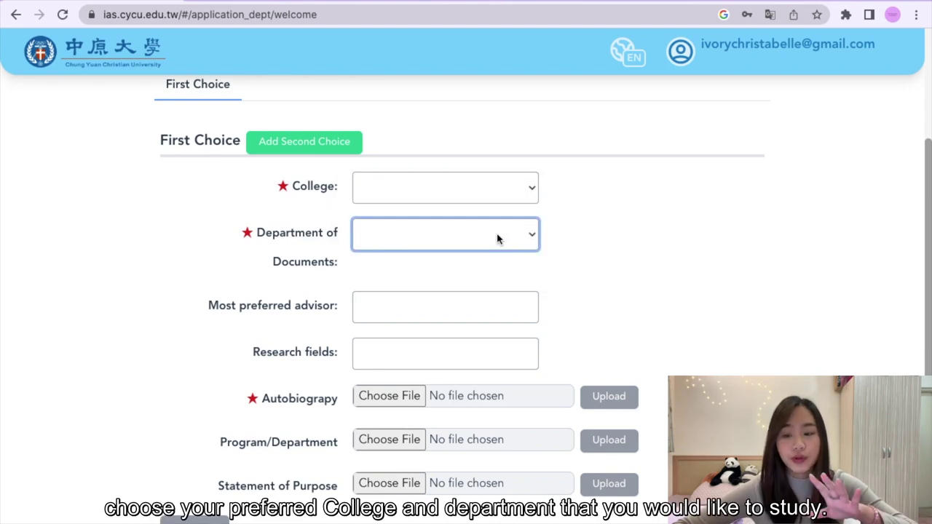
{"action": "left_click", "coordinate": [527, 188]}
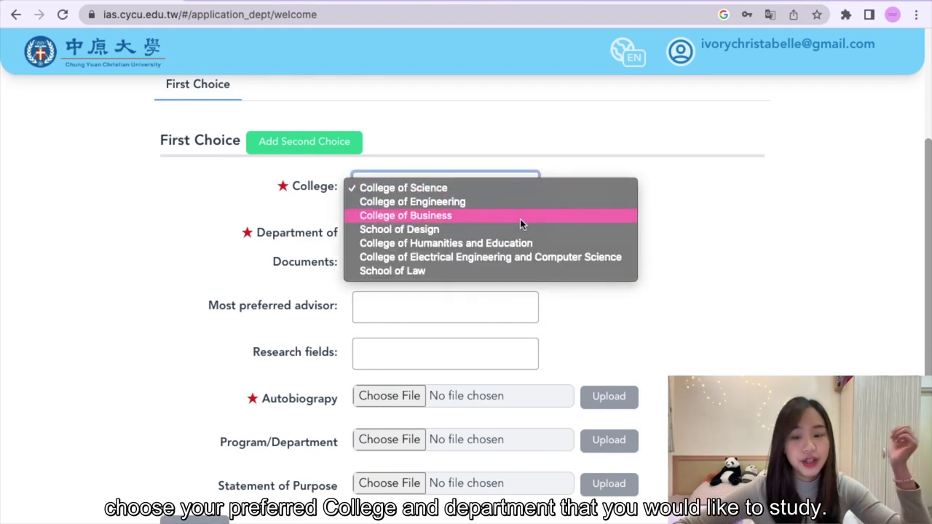
{"action": "left_click", "coordinate": [520, 219]}
{"action": "left_click", "coordinate": [528, 234]}
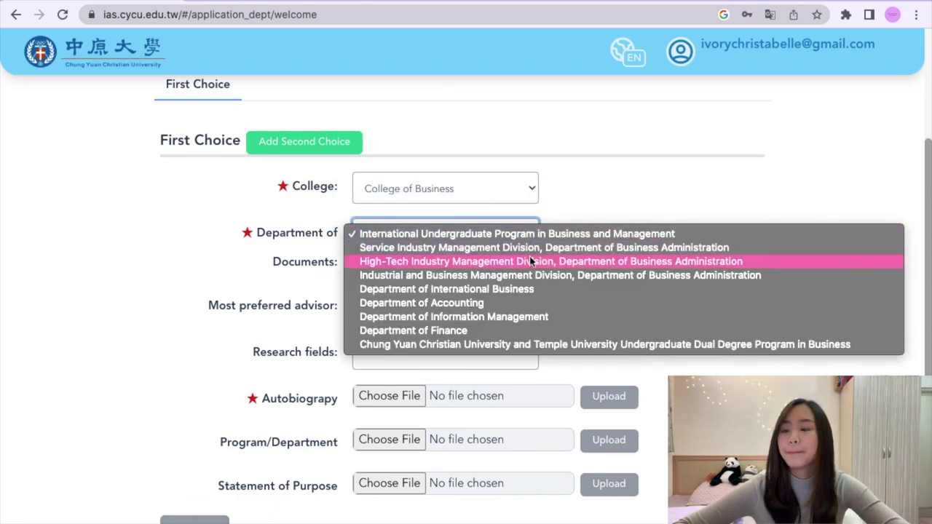
{"action": "left_click", "coordinate": [534, 291]}
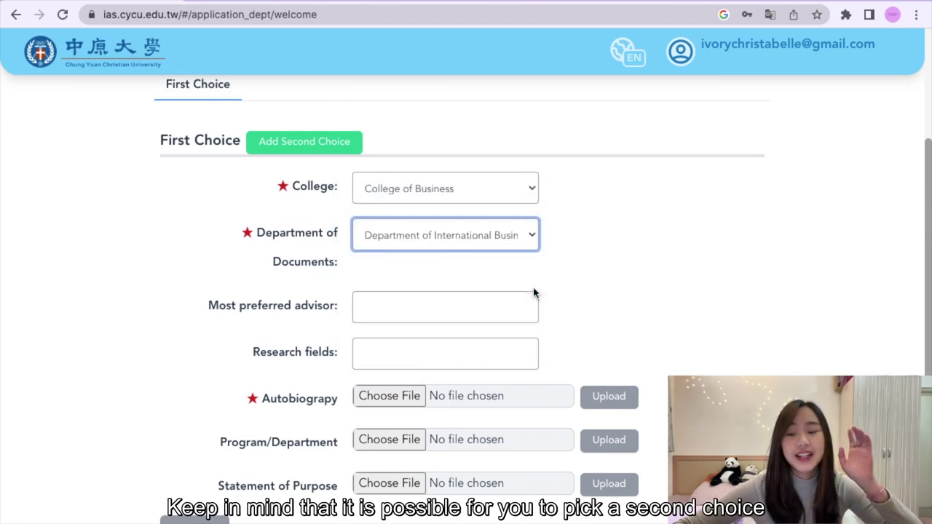
Fill in the Most preferred advisor and the Research fields of the first choice with the placeholder "A"
{"action": "left_click", "coordinate": [478, 300]}
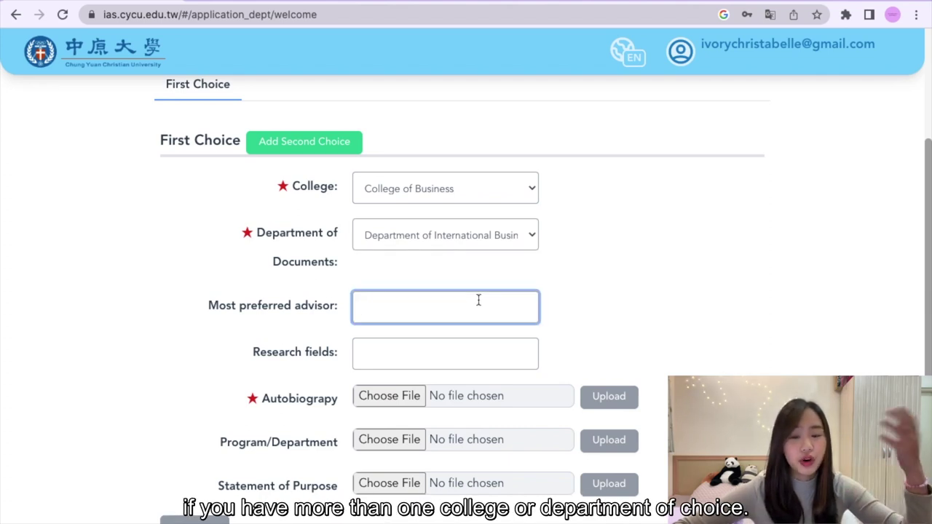
{"action": "type", "text": "A"}
{"action": "left_click", "coordinate": [440, 351]}
{"action": "type", "text": "A"}
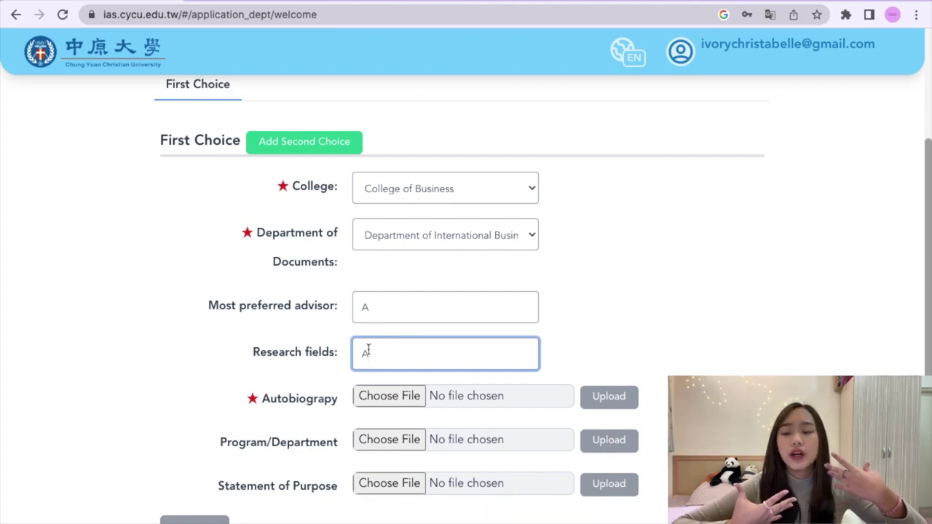
{"action": "left_click", "coordinate": [376, 399]}
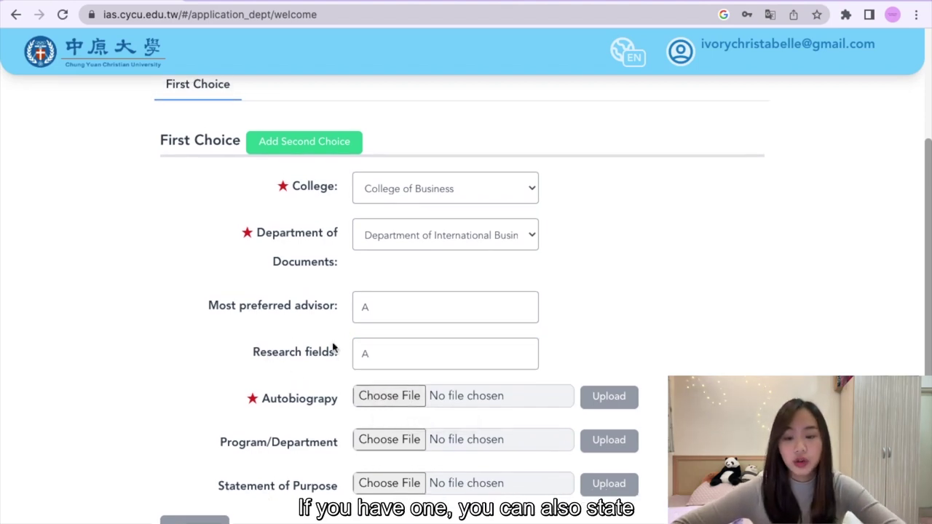
Choose blank.pdf from the home folder as the Autobiography file of the first choice
{"action": "left_click", "coordinate": [392, 396]}
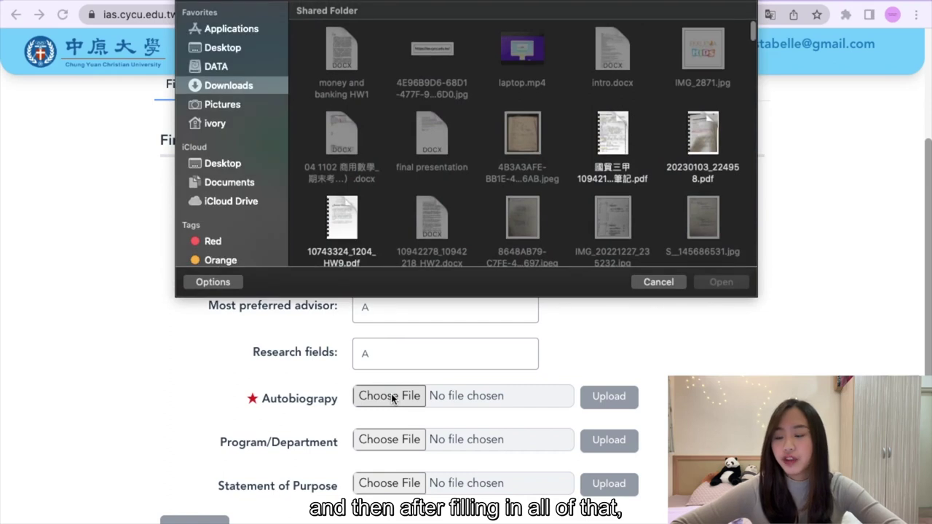
{"action": "left_click", "coordinate": [242, 129]}
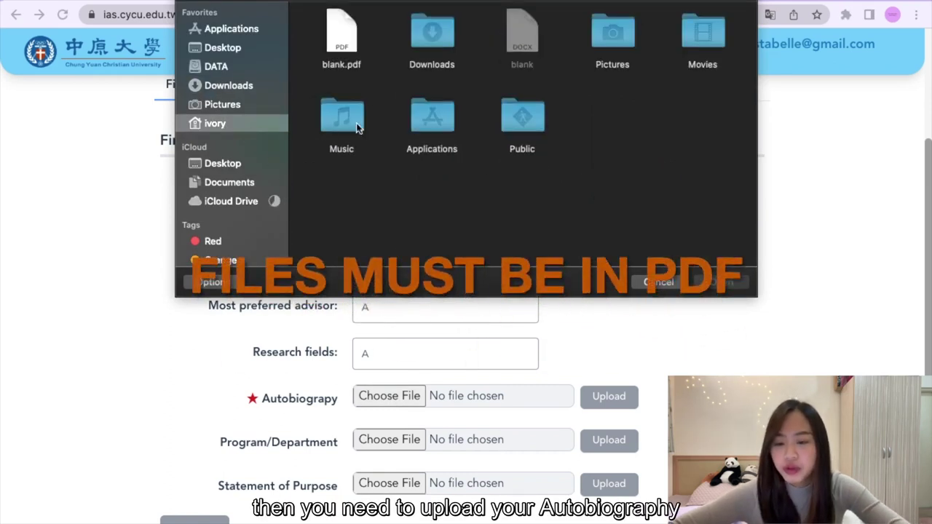
{"action": "double_click", "coordinate": [346, 29]}
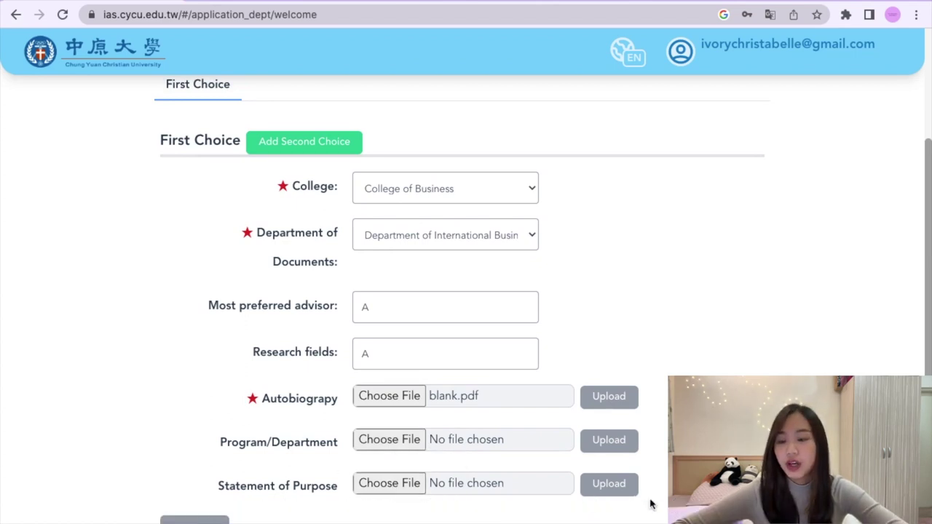
Add a second program choice to the application and delete it again
{"action": "left_click", "coordinate": [289, 148]}
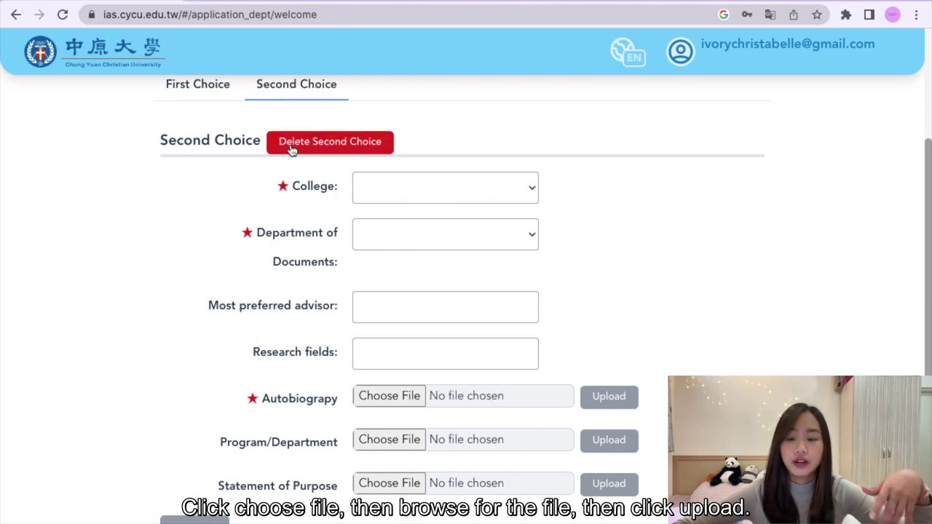
{"action": "left_click", "coordinate": [290, 148]}
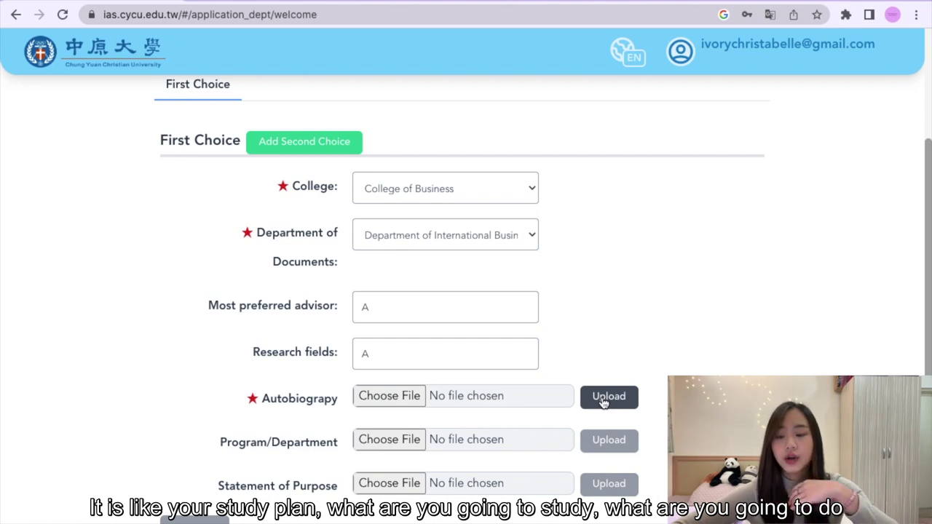
Upload blank.pdf as the Autobiography of the first choice and save the program choices, accepting the notice about their order
{"action": "left_click", "coordinate": [391, 396]}
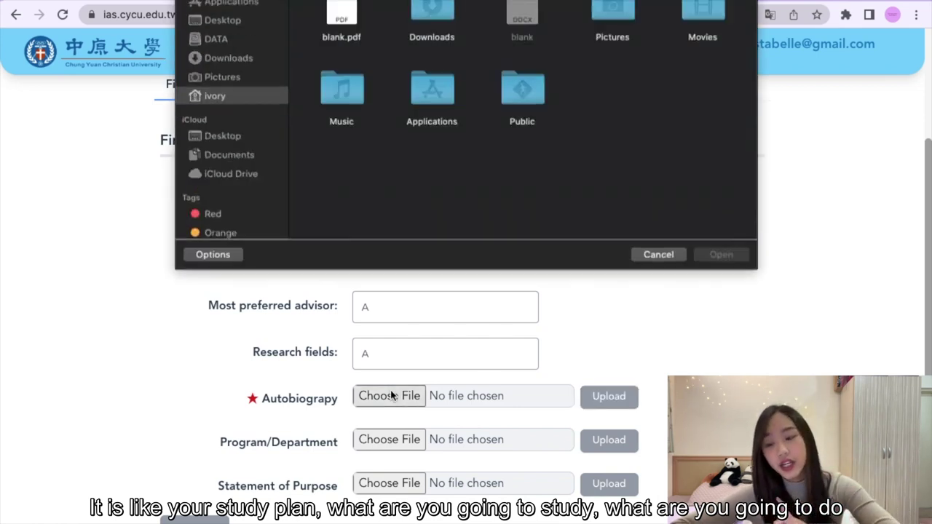
{"action": "double_click", "coordinate": [339, 30]}
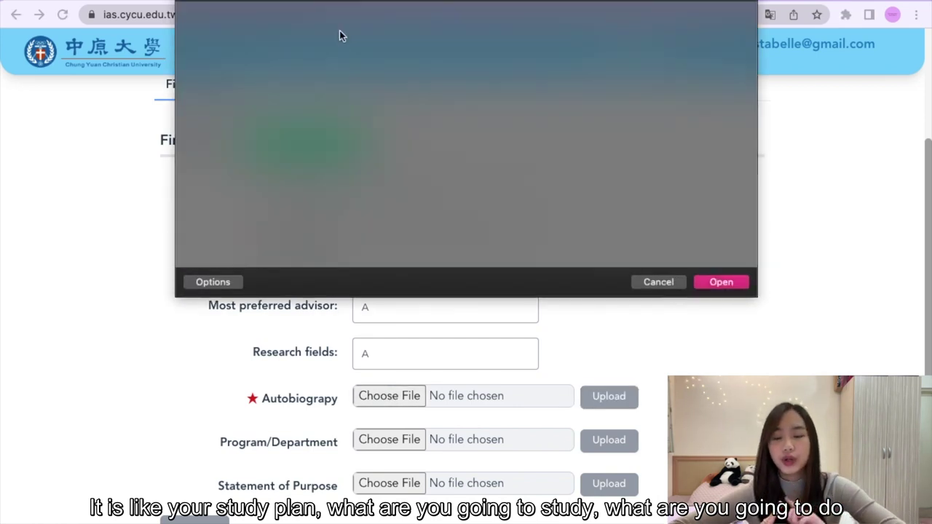
{"action": "left_click", "coordinate": [610, 398]}
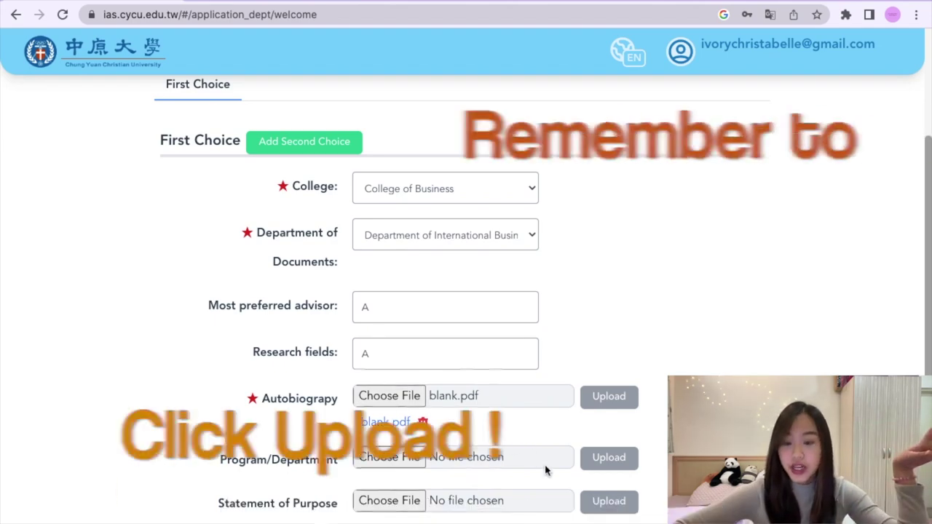
{"action": "scroll", "coordinate": [546, 472], "scroll_direction": "down", "scroll_amount": 1}
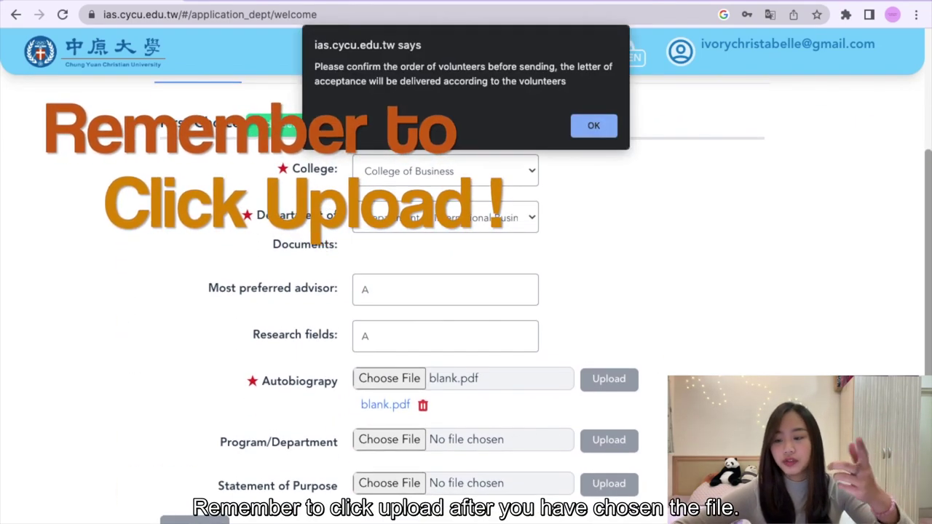
{"action": "left_click", "coordinate": [591, 131]}
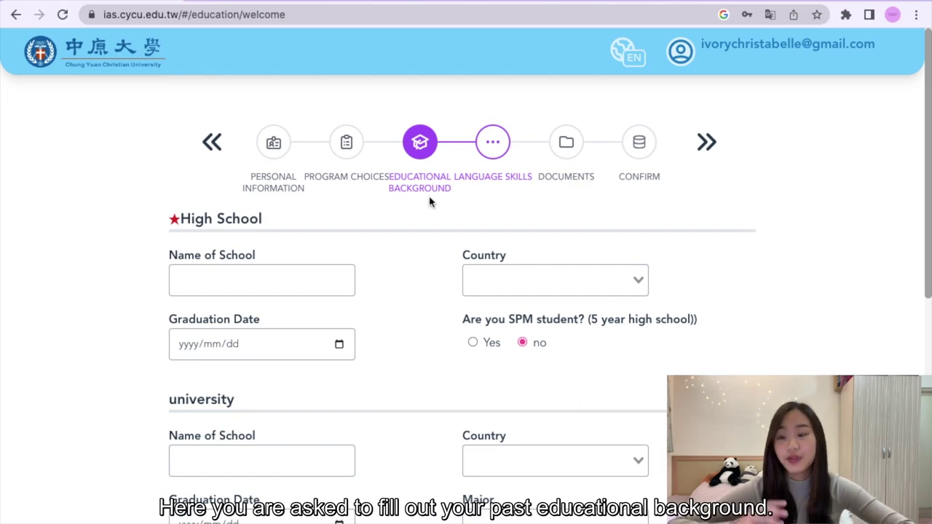
Fill in the High School section with "A" as the Name of School and Georgia as the Country
{"action": "scroll", "coordinate": [429, 203], "scroll_direction": "down", "scroll_amount": 3}
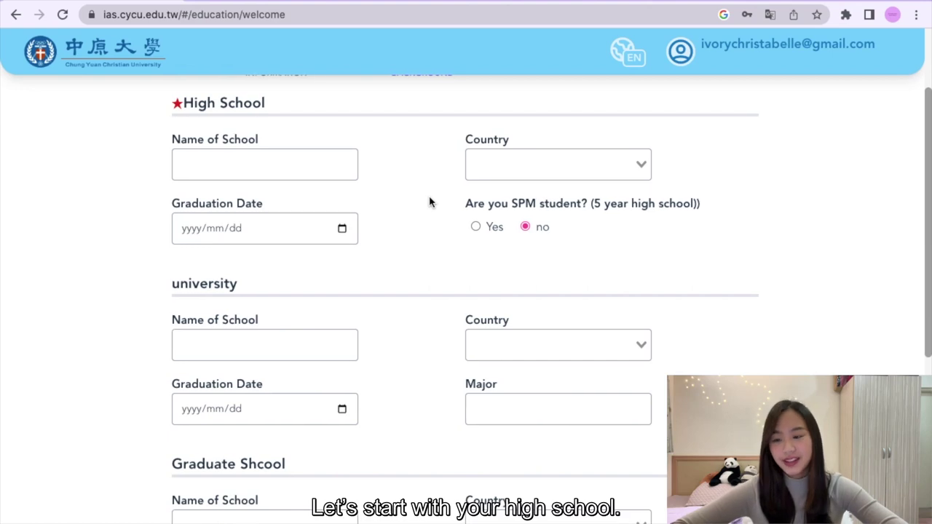
{"action": "left_click", "coordinate": [224, 173]}
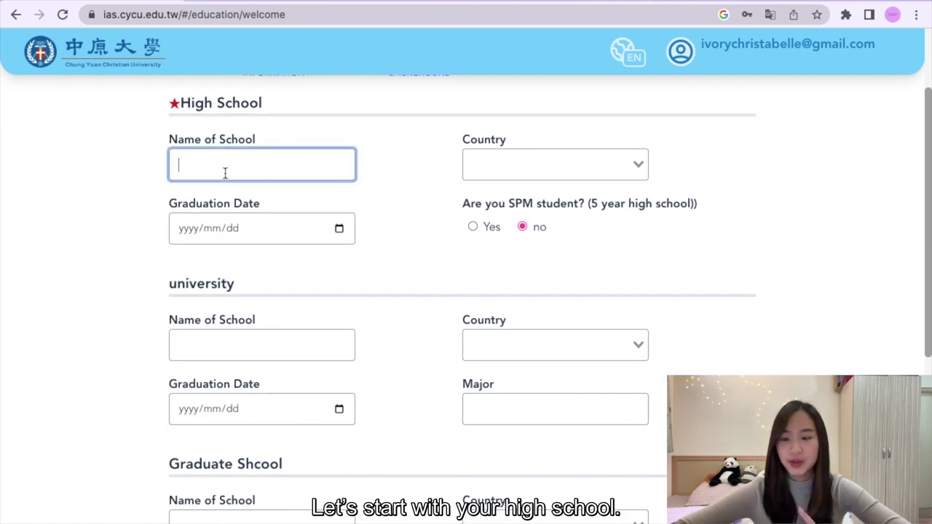
{"action": "type", "text": "A"}
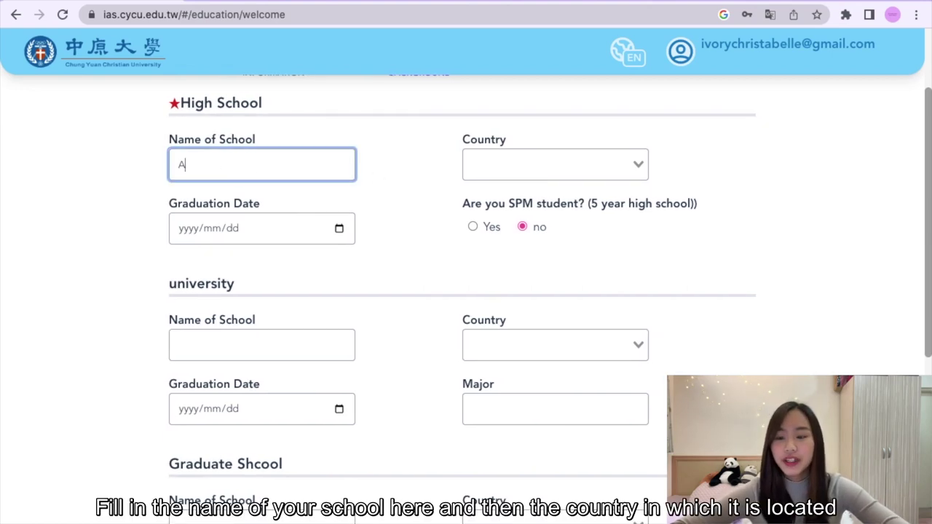
{"action": "left_click", "coordinate": [569, 172]}
{"action": "scroll", "coordinate": [575, 391], "scroll_direction": "down", "scroll_amount": 20}
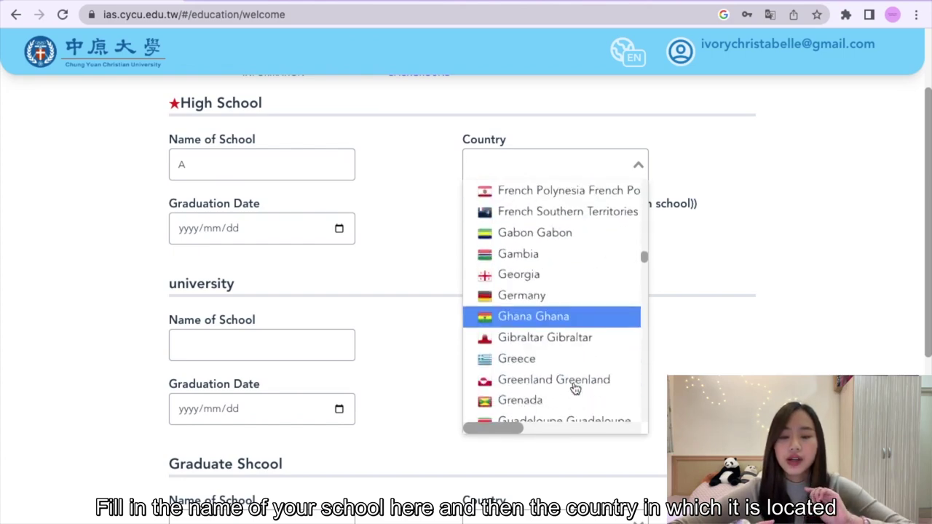
{"action": "scroll", "coordinate": [575, 391], "scroll_direction": "down", "scroll_amount": 13}
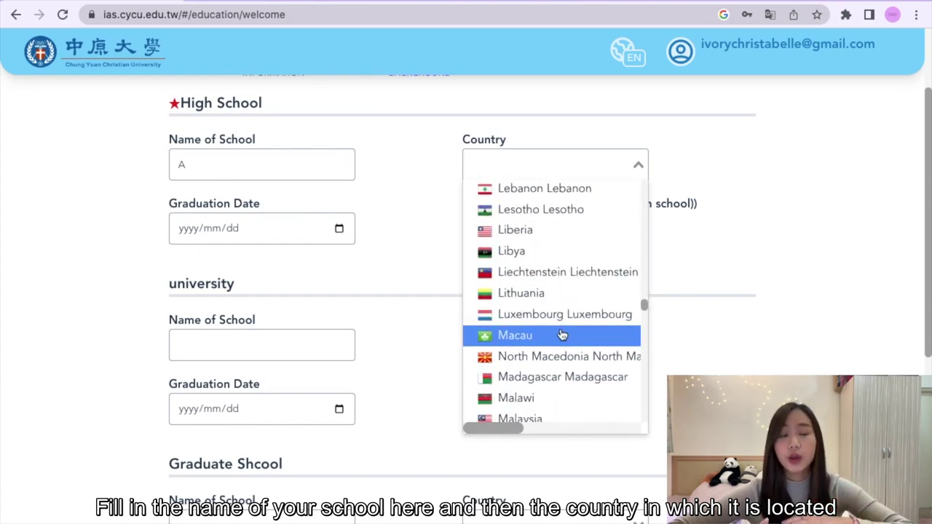
{"action": "scroll", "coordinate": [557, 211], "scroll_direction": "up", "scroll_amount": 15}
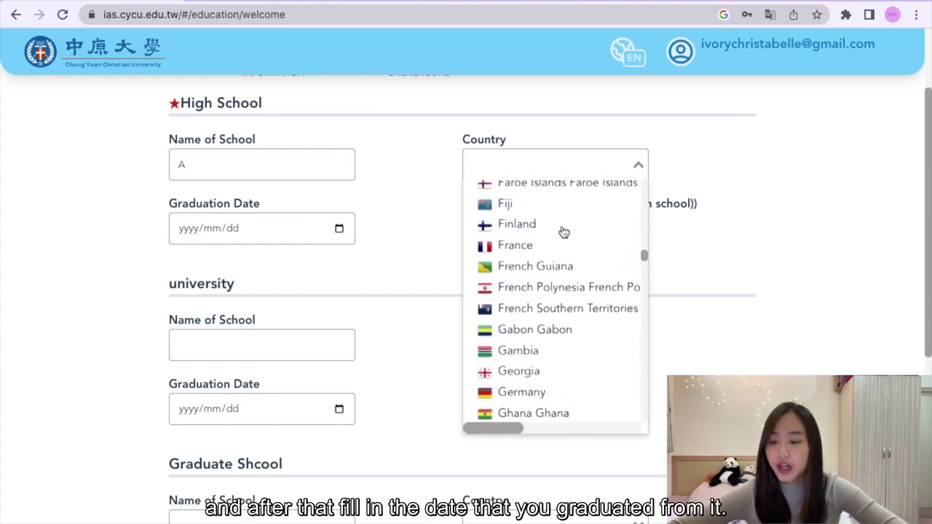
{"action": "left_click", "coordinate": [554, 390]}
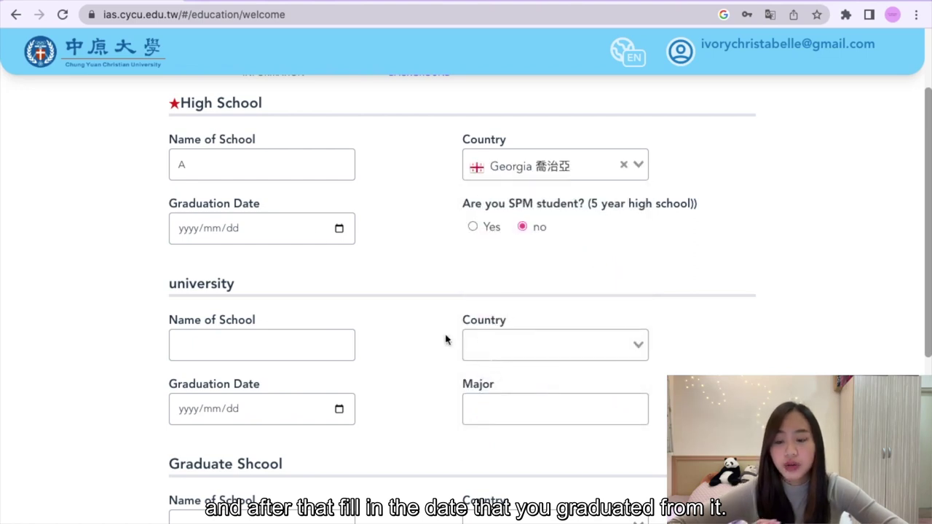
Set the high school Graduation Date to 2023/02/28
{"action": "left_click", "coordinate": [268, 227]}
{"action": "left_click", "coordinate": [339, 229]}
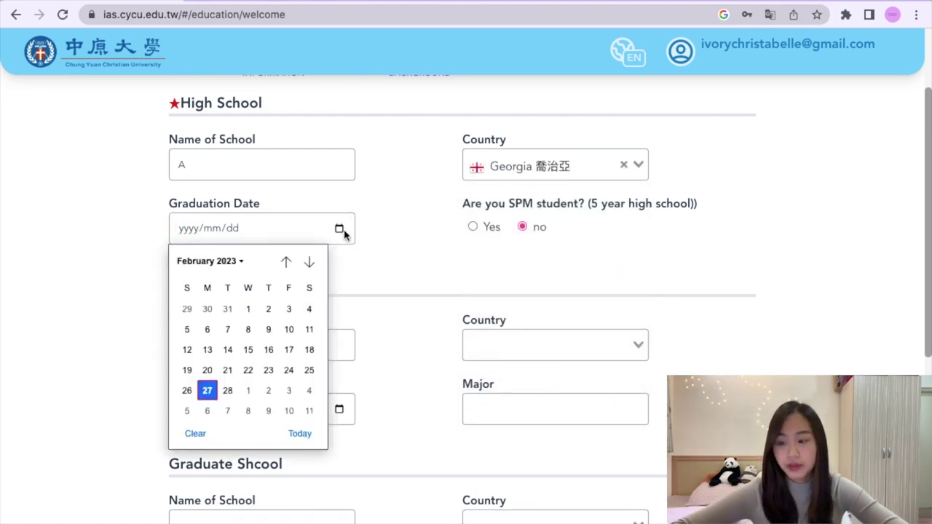
{"action": "left_click", "coordinate": [228, 390]}
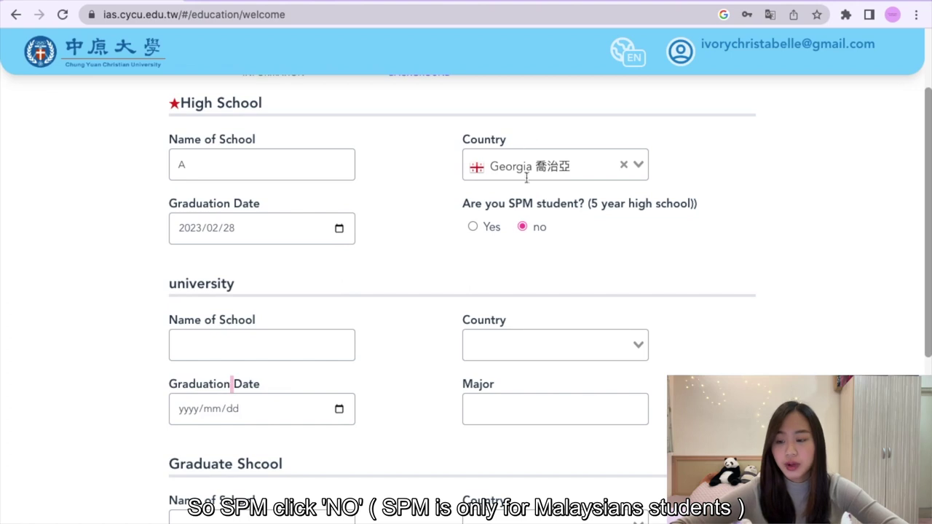
Fill in the university section with "A" as the Name of School and Anguilla as the Country
{"action": "scroll", "coordinate": [483, 316], "scroll_direction": "down", "scroll_amount": 3}
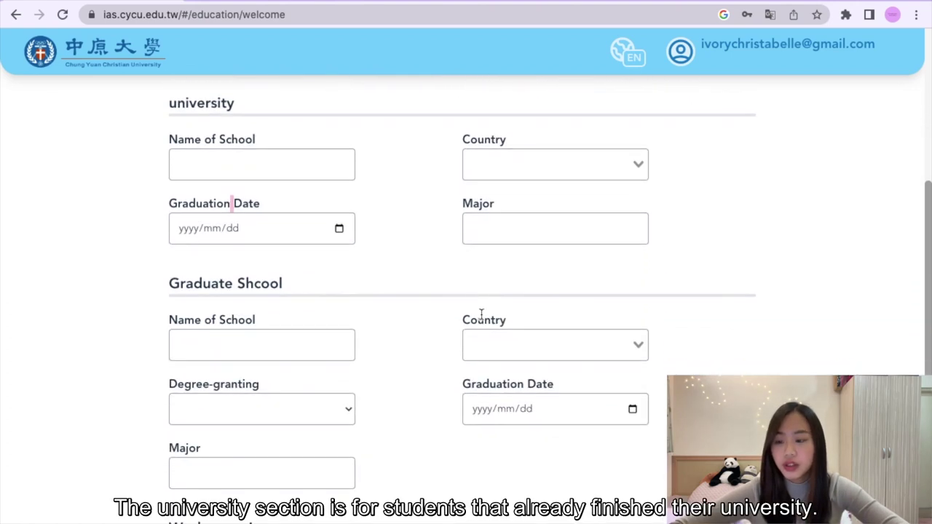
{"action": "left_click", "coordinate": [198, 170]}
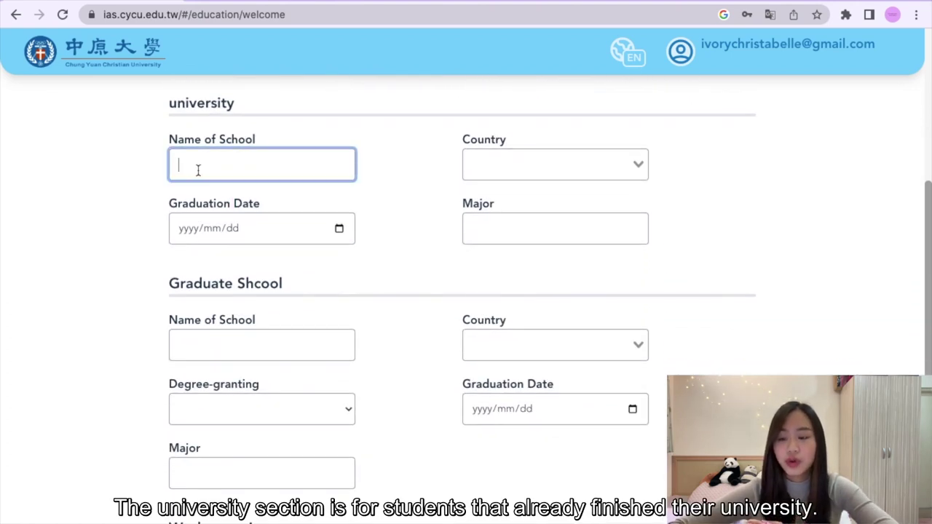
{"action": "left_click", "coordinate": [514, 170]}
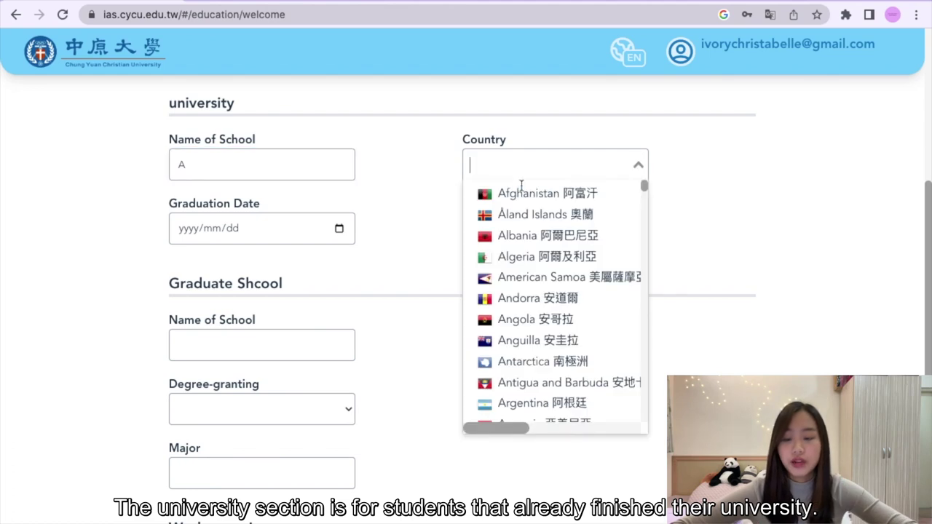
{"action": "left_click", "coordinate": [553, 341]}
Set the university Graduation Date to 2023/02/28 and enter "A" as the Major
{"action": "left_click", "coordinate": [288, 233]}
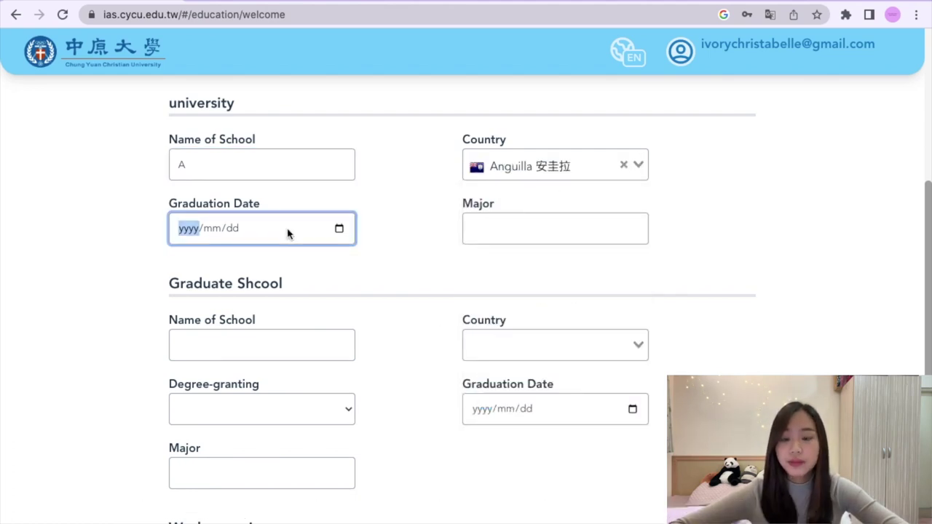
{"action": "left_click", "coordinate": [339, 229]}
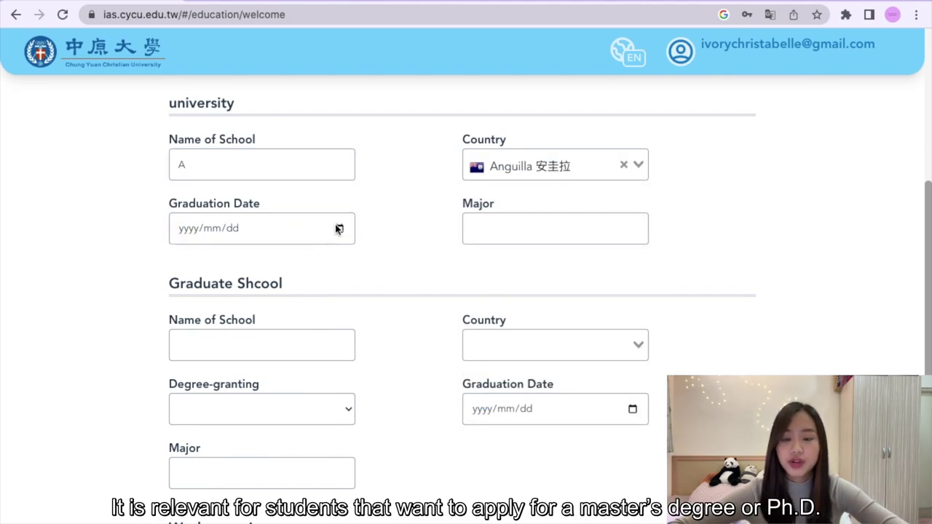
{"action": "left_click", "coordinate": [227, 390]}
{"action": "left_click", "coordinate": [224, 399]}
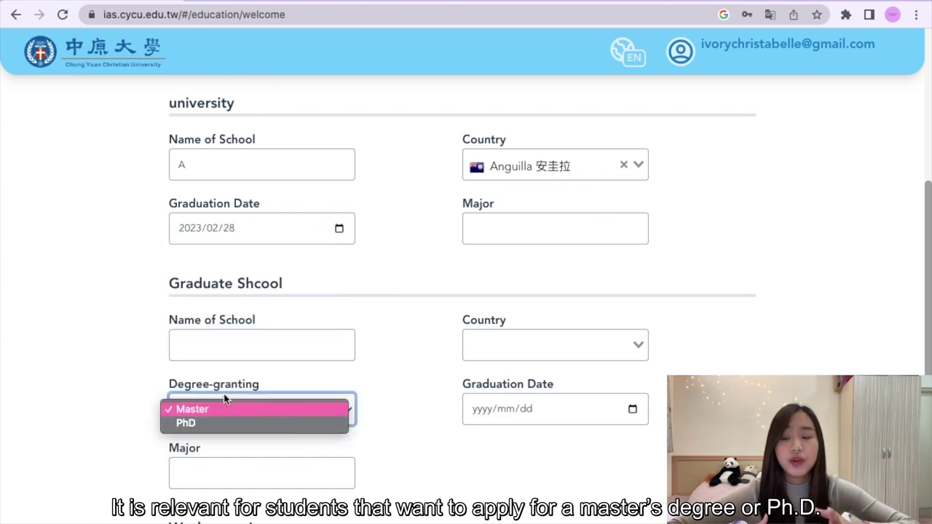
{"action": "left_click", "coordinate": [481, 286]}
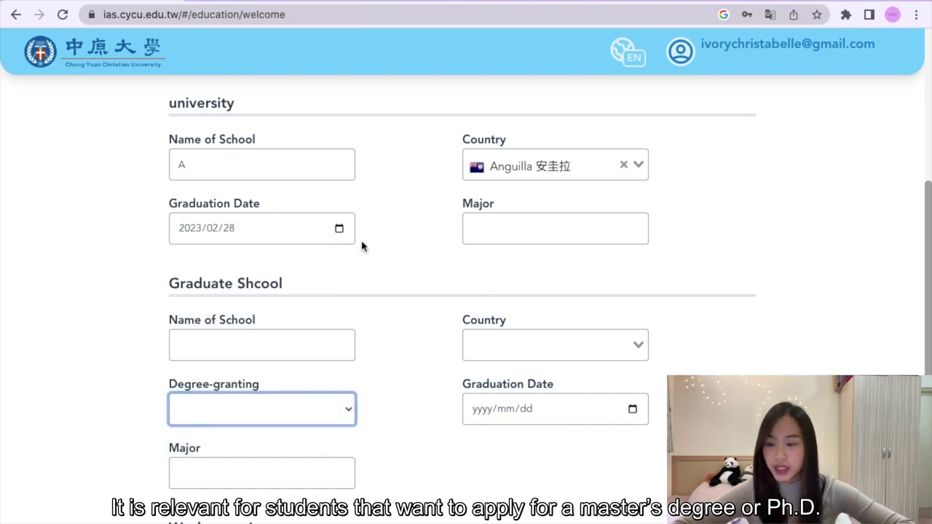
{"action": "left_click", "coordinate": [522, 221]}
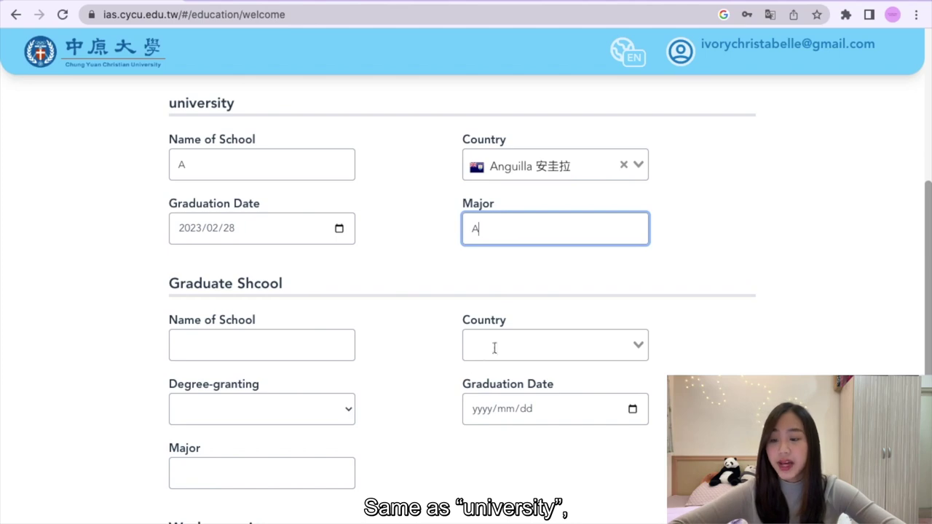
Set the Country in the Work experience section to Indonesia
{"action": "scroll", "coordinate": [429, 414], "scroll_direction": "down", "scroll_amount": 3}
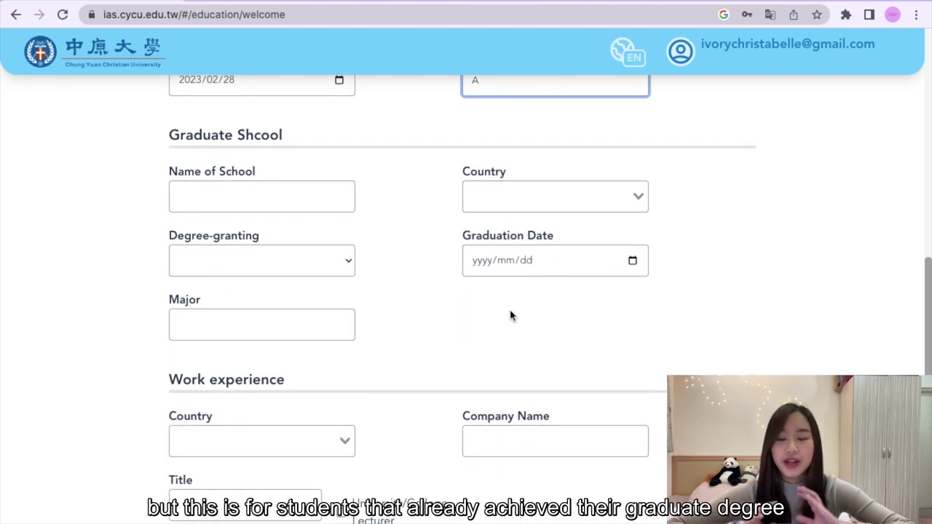
{"action": "scroll", "coordinate": [510, 315], "scroll_direction": "down", "scroll_amount": 1}
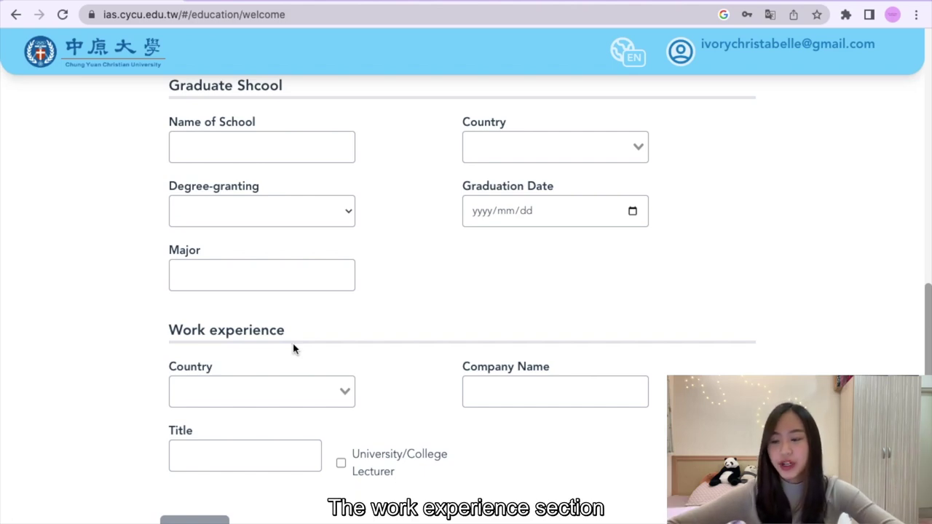
{"action": "left_click", "coordinate": [337, 388]}
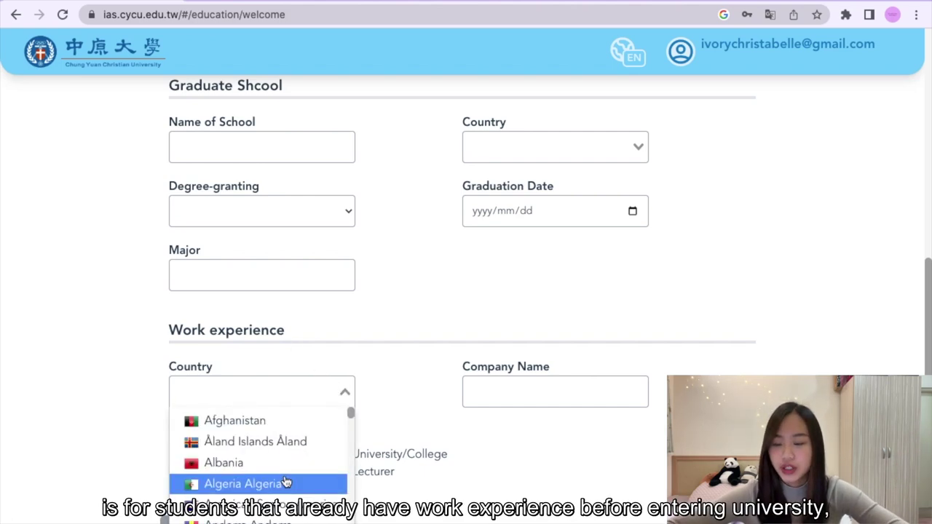
{"action": "scroll", "coordinate": [284, 482], "scroll_direction": "down", "scroll_amount": 4}
{"action": "scroll", "coordinate": [286, 482], "scroll_direction": "down", "scroll_amount": 10}
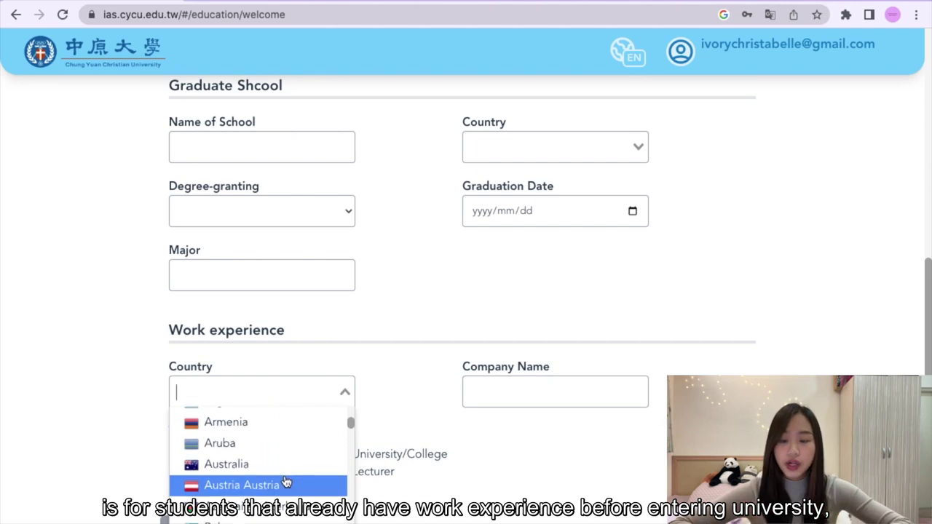
{"action": "scroll", "coordinate": [286, 482], "scroll_direction": "down", "scroll_amount": 15}
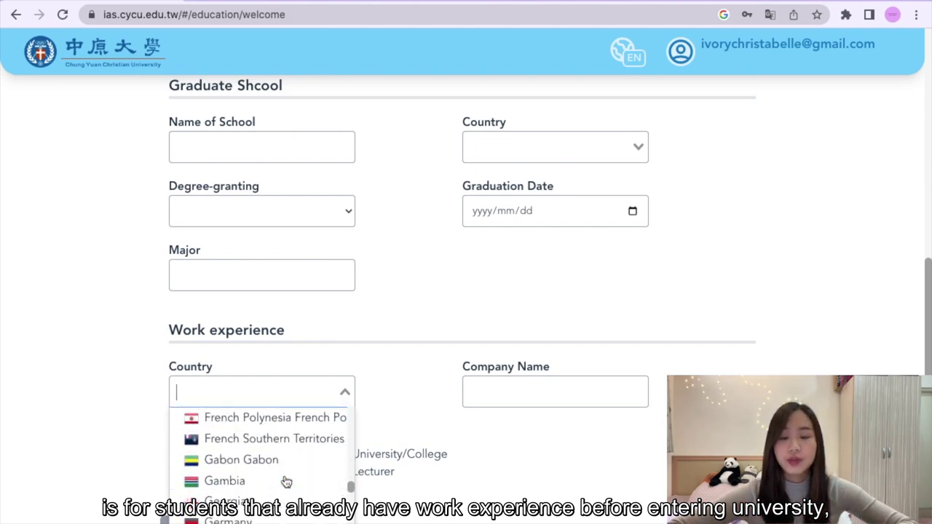
{"action": "scroll", "coordinate": [284, 481], "scroll_direction": "down", "scroll_amount": 1}
{"action": "scroll", "coordinate": [277, 473], "scroll_direction": "up", "scroll_amount": 2}
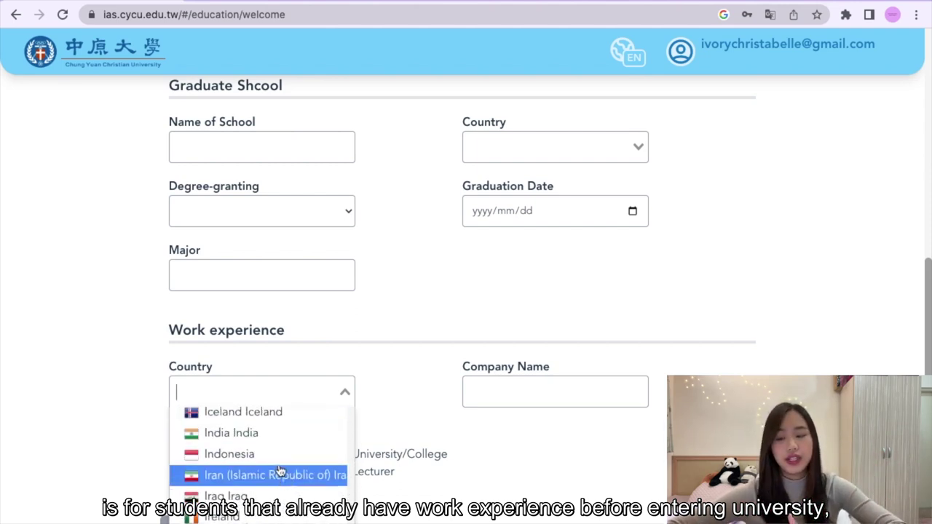
{"action": "left_click", "coordinate": [270, 453]}
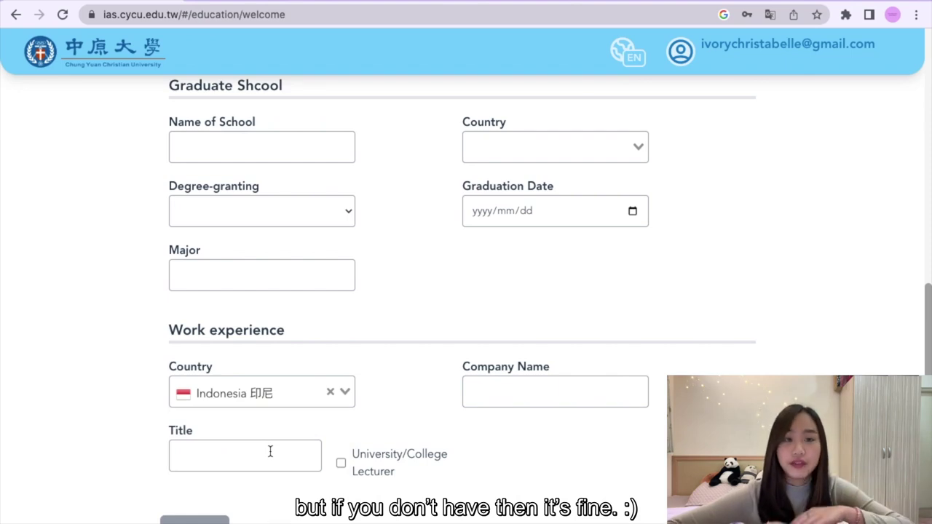
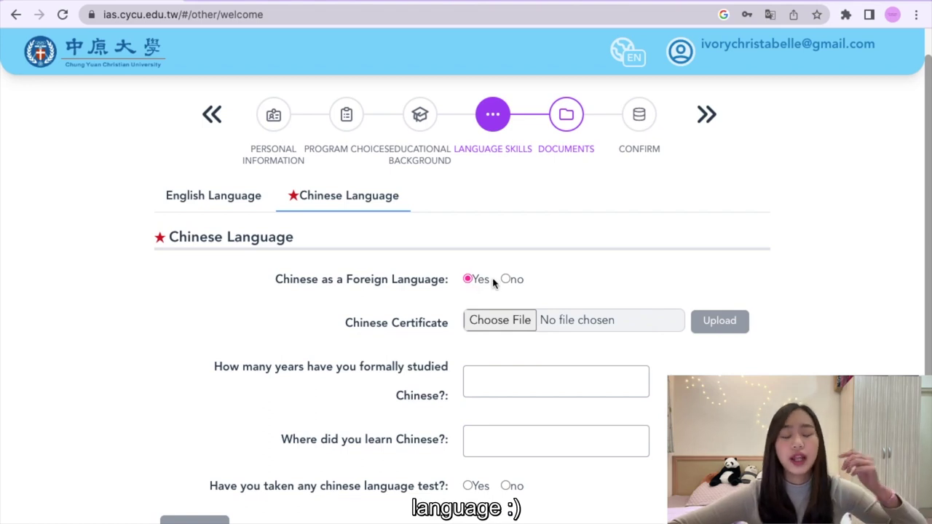
Answer Yes to Chinese as a Foreign Language and upload blank.pdf from the home folder as the Chinese Certificate
{"action": "left_click", "coordinate": [505, 280]}
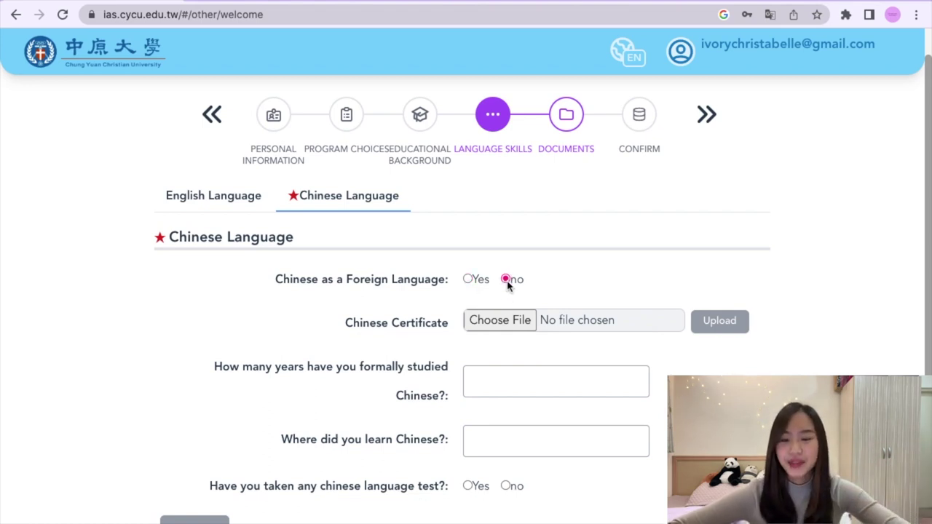
{"action": "left_click", "coordinate": [467, 280]}
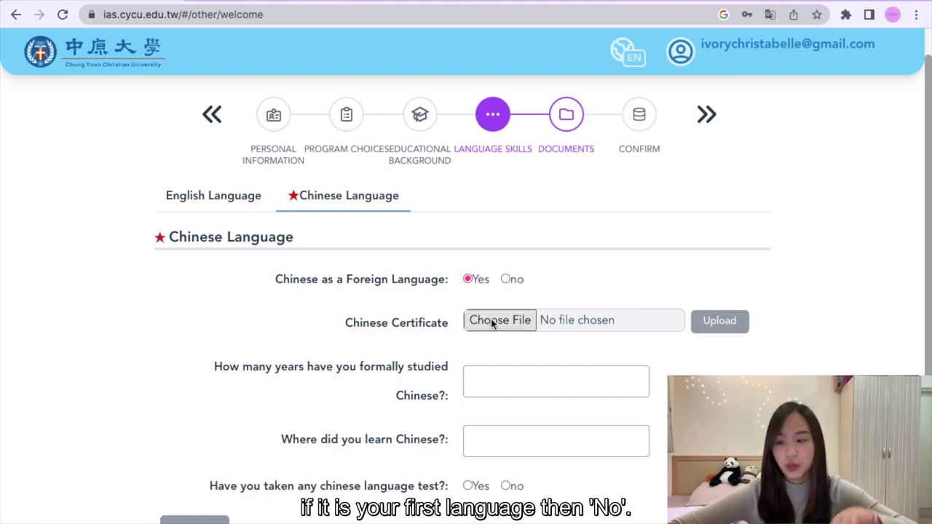
{"action": "left_click", "coordinate": [493, 322]}
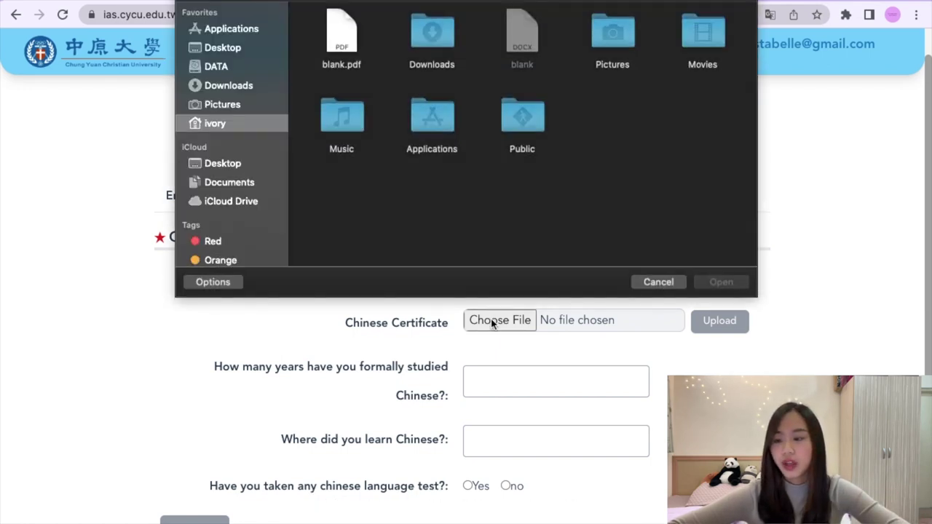
{"action": "double_click", "coordinate": [342, 32]}
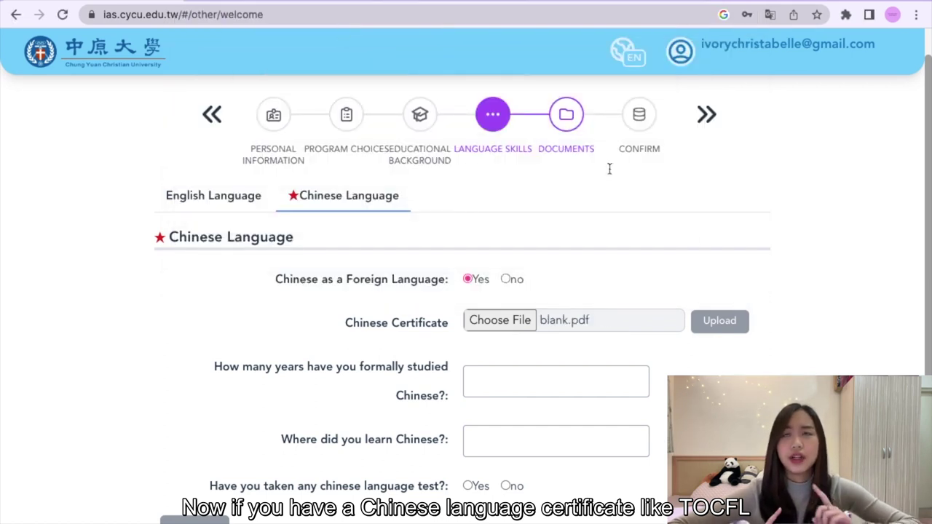
{"action": "left_click", "coordinate": [727, 327]}
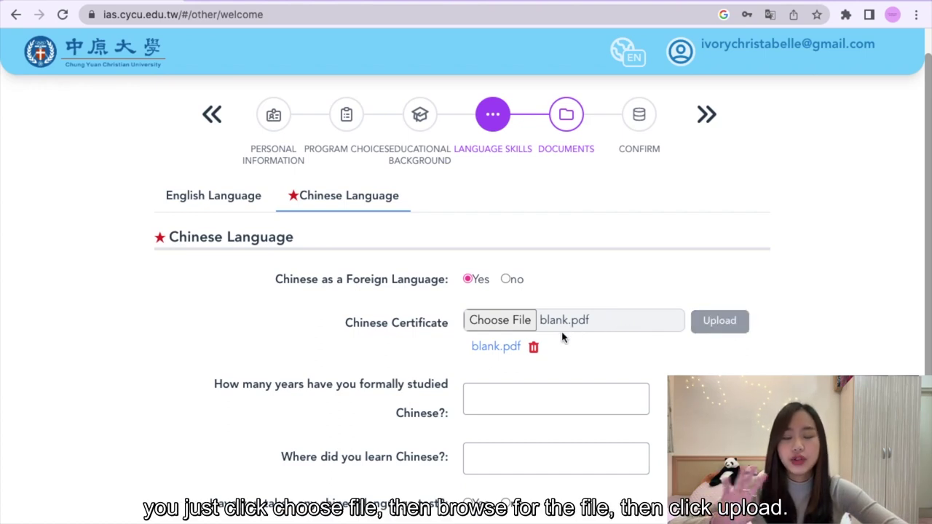
Enter 9 as the years of formal Chinese study and "tutoring class" as the place where Chinese was learned
{"action": "scroll", "coordinate": [562, 337], "scroll_direction": "down", "scroll_amount": 1}
{"action": "left_click", "coordinate": [503, 389]}
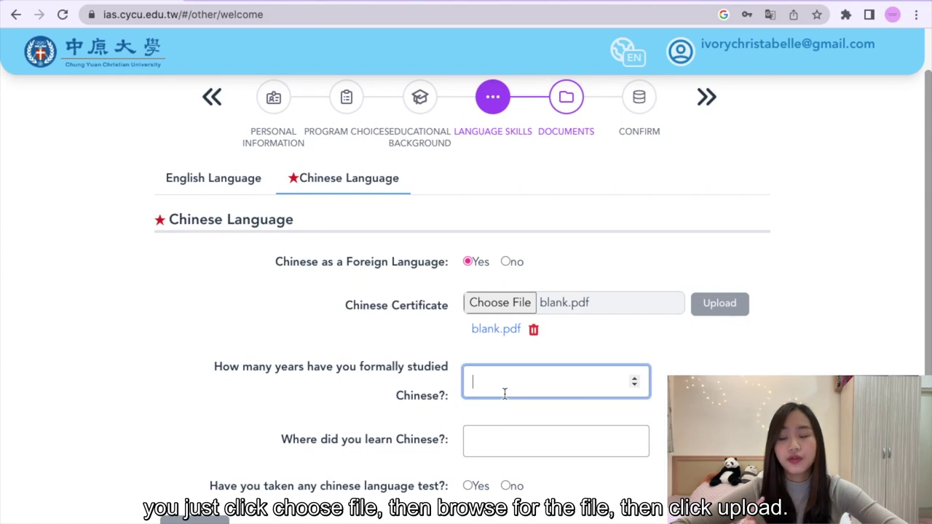
{"action": "left_click", "coordinate": [634, 379]}
{"action": "left_click", "coordinate": [634, 378]}
{"action": "left_click", "coordinate": [634, 378]}
{"action": "left_click", "coordinate": [534, 440]}
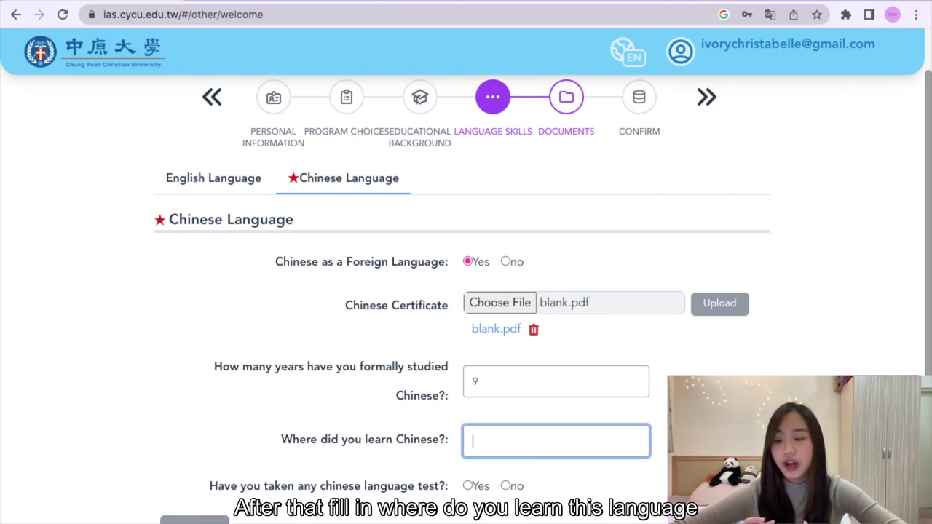
{"action": "type", "text": "tutoring class"}
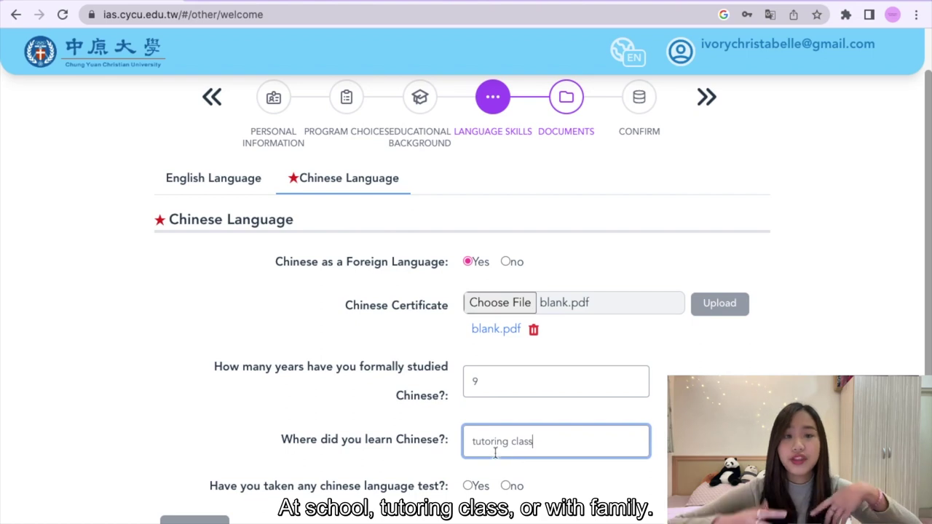
Answer no to the question about having taken any Chinese language test
{"action": "left_click", "coordinate": [468, 486]}
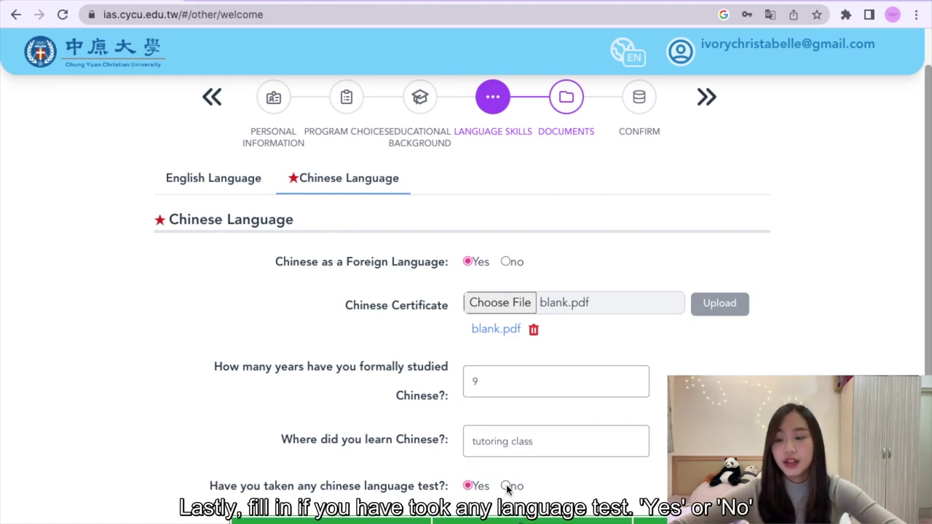
{"action": "left_click", "coordinate": [506, 486]}
{"action": "left_click", "coordinate": [468, 484]}
{"action": "scroll", "coordinate": [466, 485], "scroll_direction": "down", "scroll_amount": 2}
{"action": "left_click", "coordinate": [357, 481]}
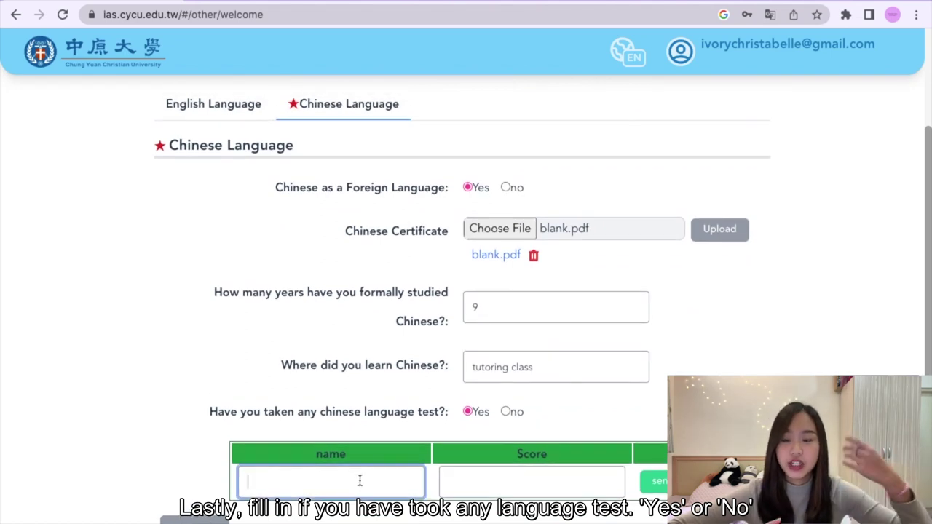
{"action": "left_click", "coordinate": [507, 411]}
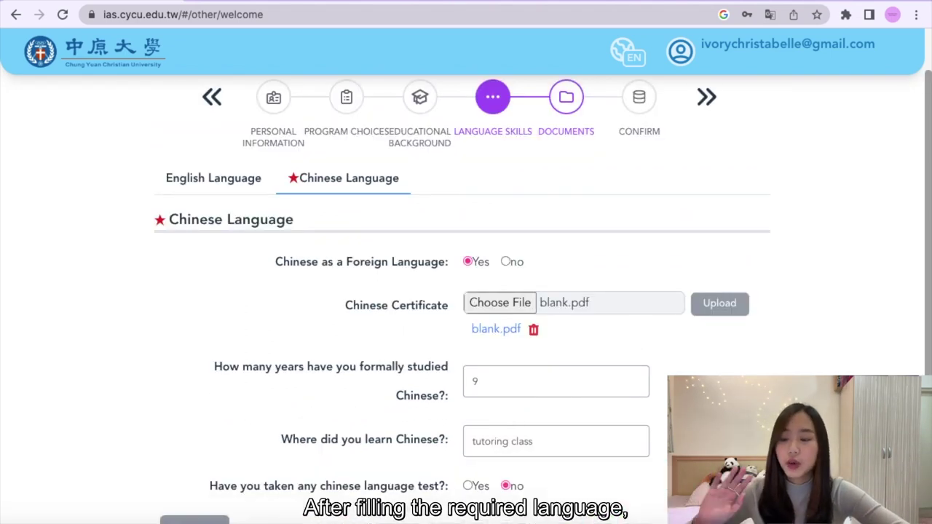
Review the English and Chinese Language sections and continue to the Documents page
{"action": "left_click", "coordinate": [226, 180]}
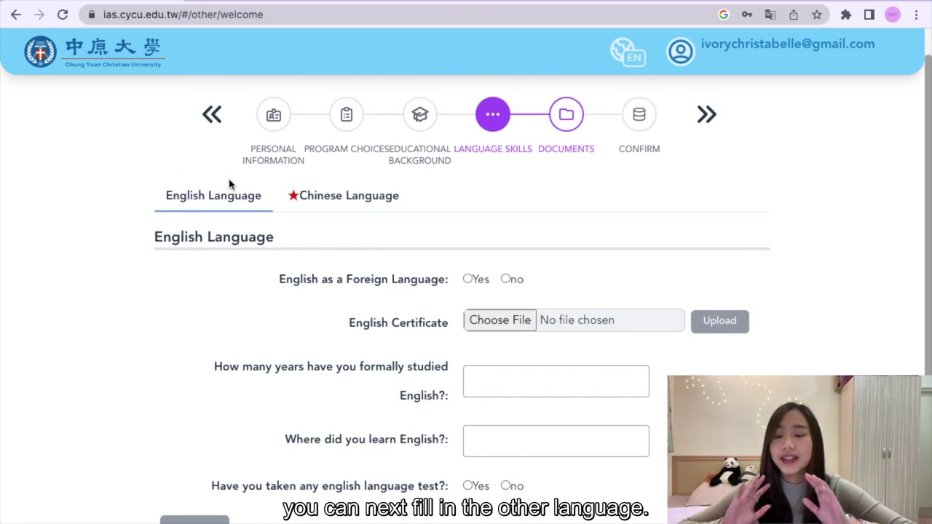
{"action": "left_click", "coordinate": [293, 205]}
{"action": "scroll", "coordinate": [597, 440], "scroll_direction": "down", "scroll_amount": 2}
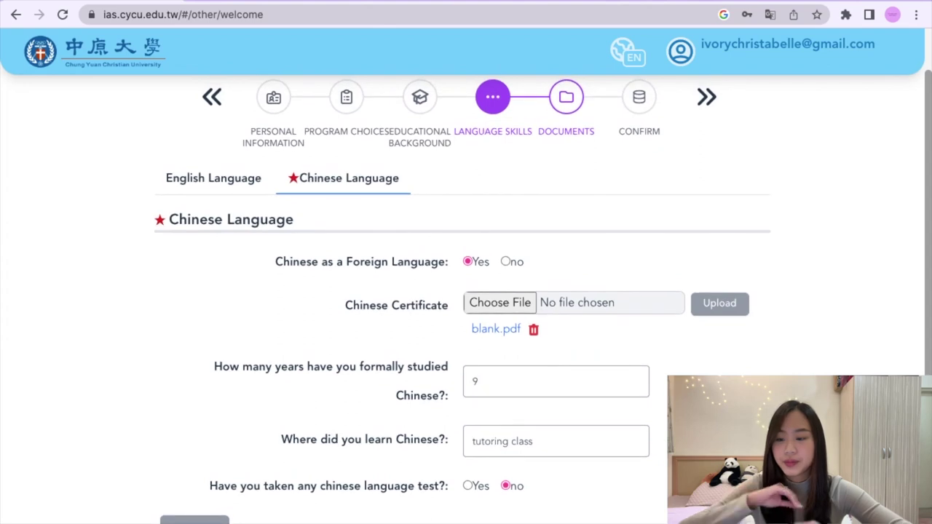
{"action": "left_click", "coordinate": [461, 510]}
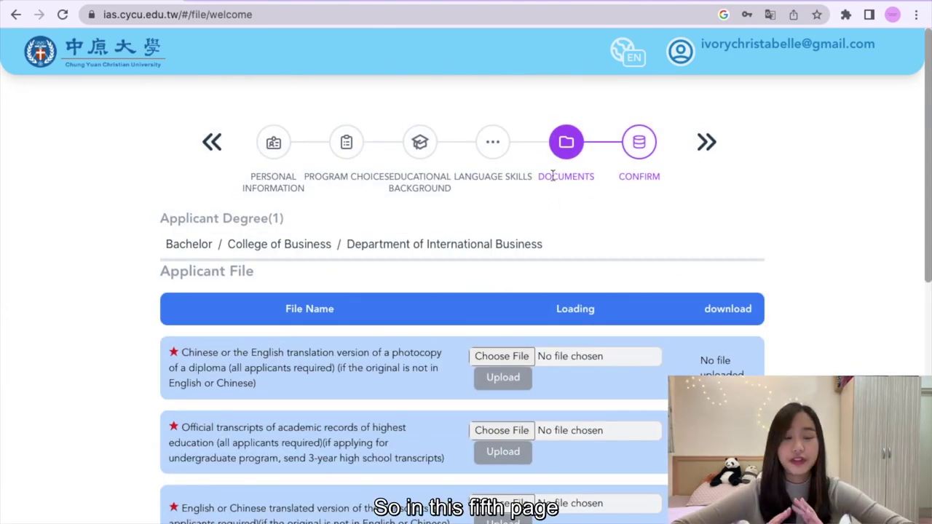
Upload blank.pdf as the Chinese or English translation of the diploma photocopy
{"action": "scroll", "coordinate": [600, 205], "scroll_direction": "down", "scroll_amount": 1}
{"action": "scroll", "coordinate": [600, 205], "scroll_direction": "down", "scroll_amount": 3}
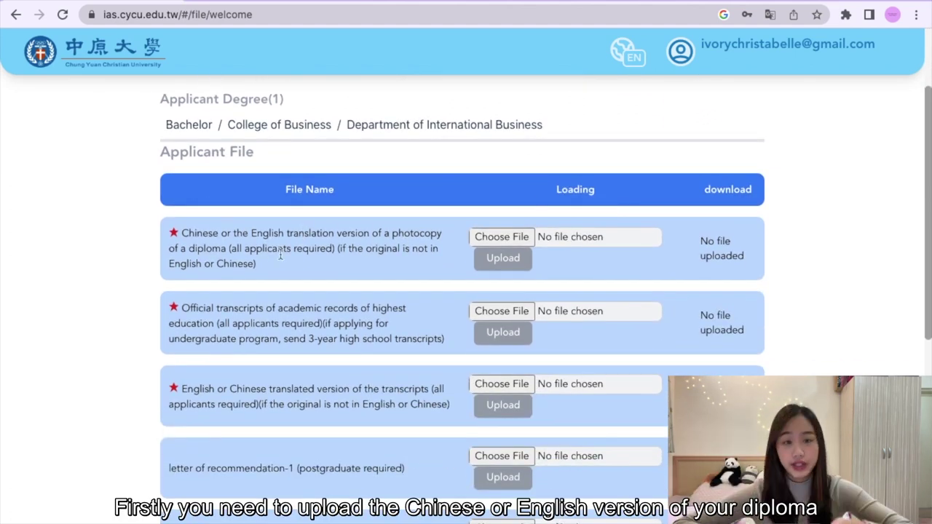
{"action": "scroll", "coordinate": [418, 267], "scroll_direction": "down", "scroll_amount": 2}
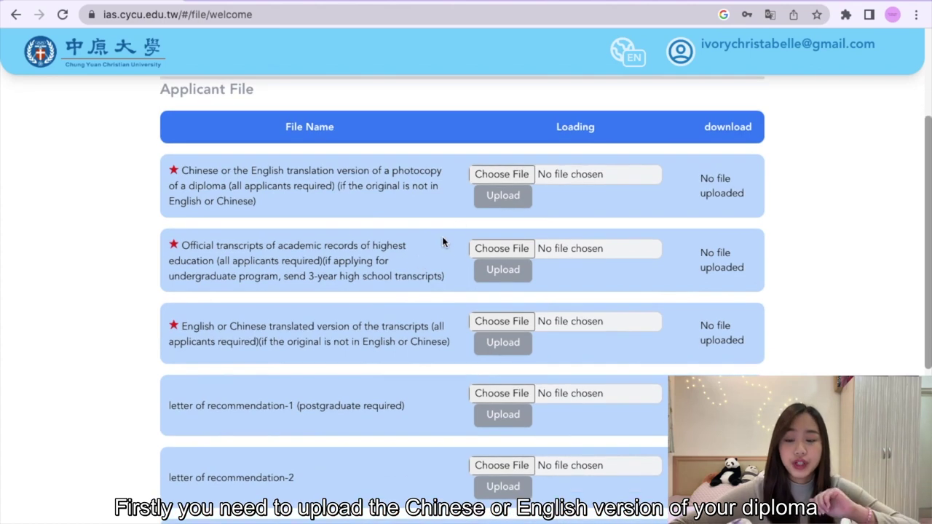
{"action": "left_click", "coordinate": [508, 176]}
{"action": "double_click", "coordinate": [341, 46]}
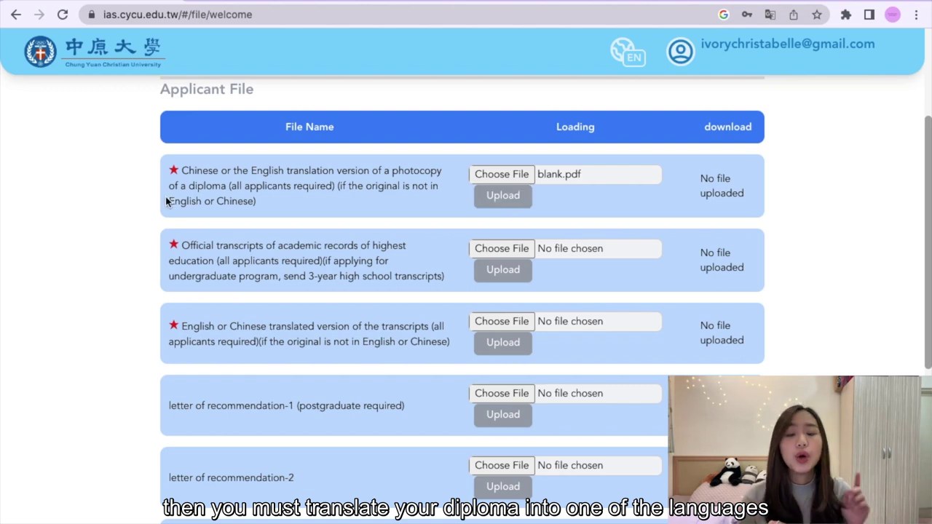
{"action": "left_click", "coordinate": [503, 196]}
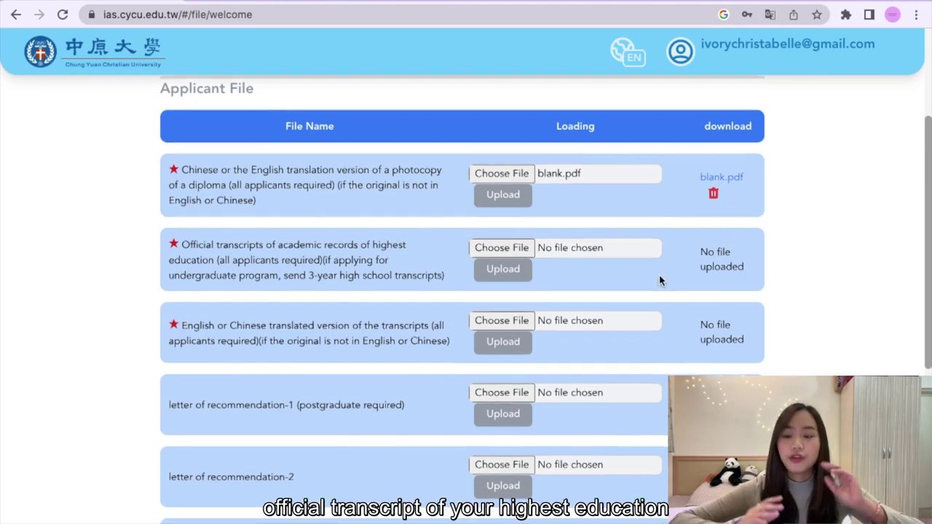
Upload blank.pdf as the official transcripts of academic records of highest education
{"action": "scroll", "coordinate": [661, 281], "scroll_direction": "down", "scroll_amount": 3}
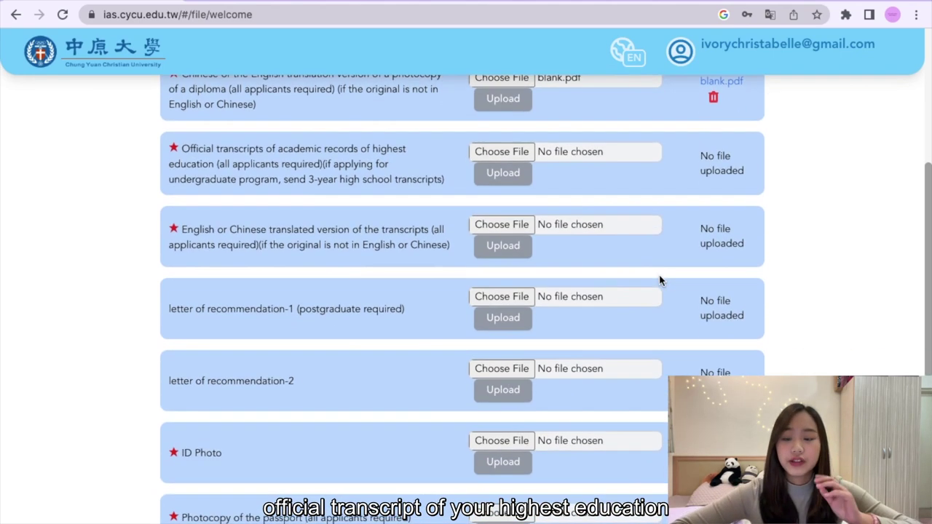
{"action": "left_click", "coordinate": [507, 152]}
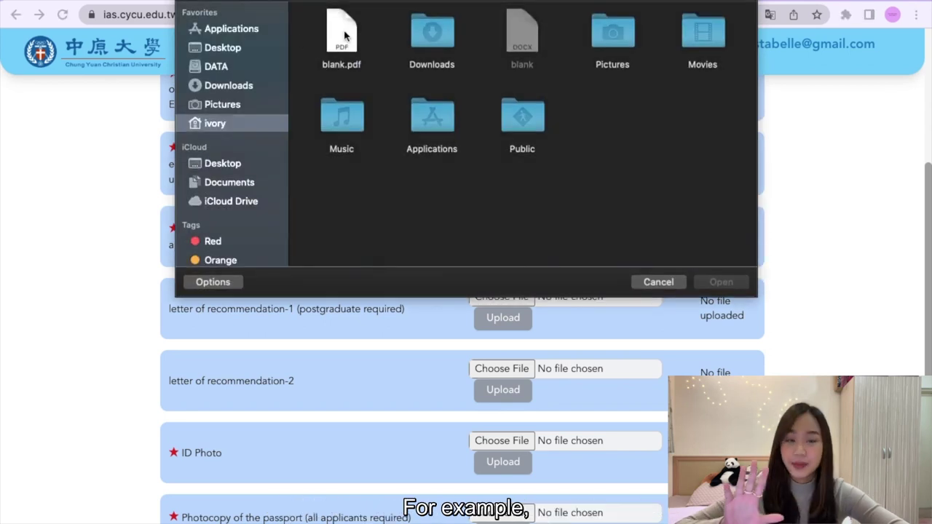
{"action": "double_click", "coordinate": [343, 33]}
{"action": "left_click", "coordinate": [510, 172]}
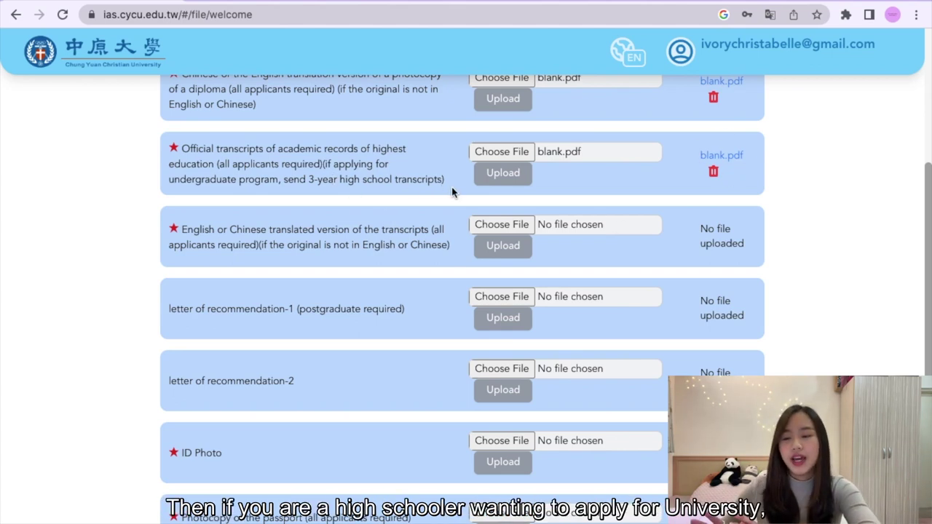
Upload blank.pdf as the English or Chinese translated version of the transcripts
{"action": "scroll", "coordinate": [452, 192], "scroll_direction": "down", "scroll_amount": 2}
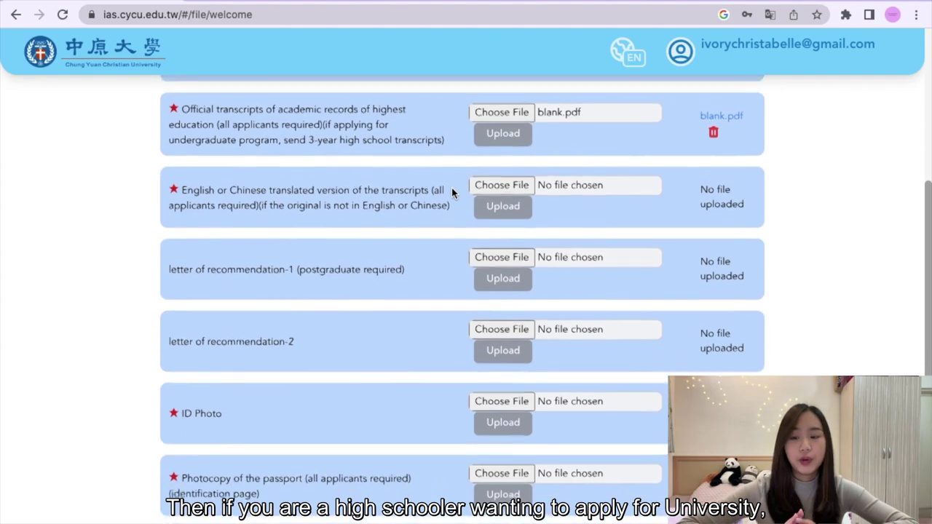
{"action": "scroll", "coordinate": [451, 192], "scroll_direction": "down", "scroll_amount": 1}
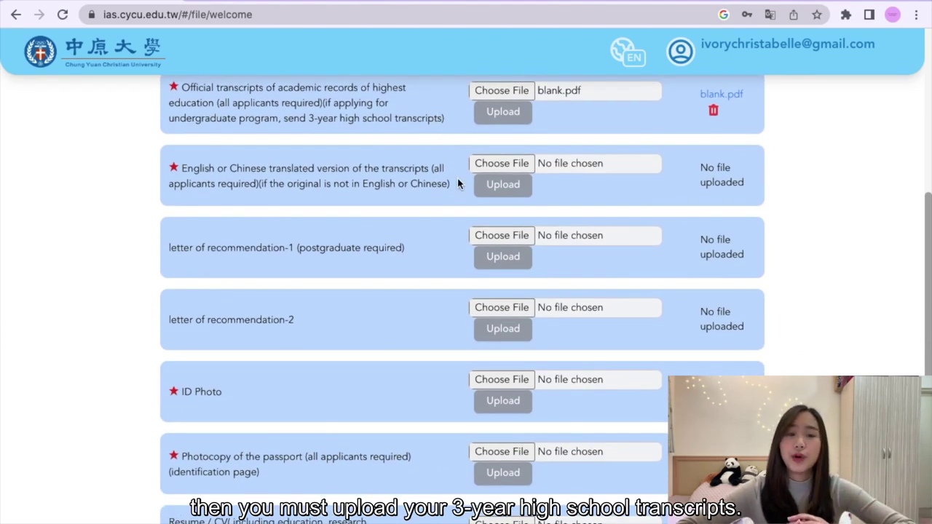
{"action": "scroll", "coordinate": [457, 184], "scroll_direction": "down", "scroll_amount": 3}
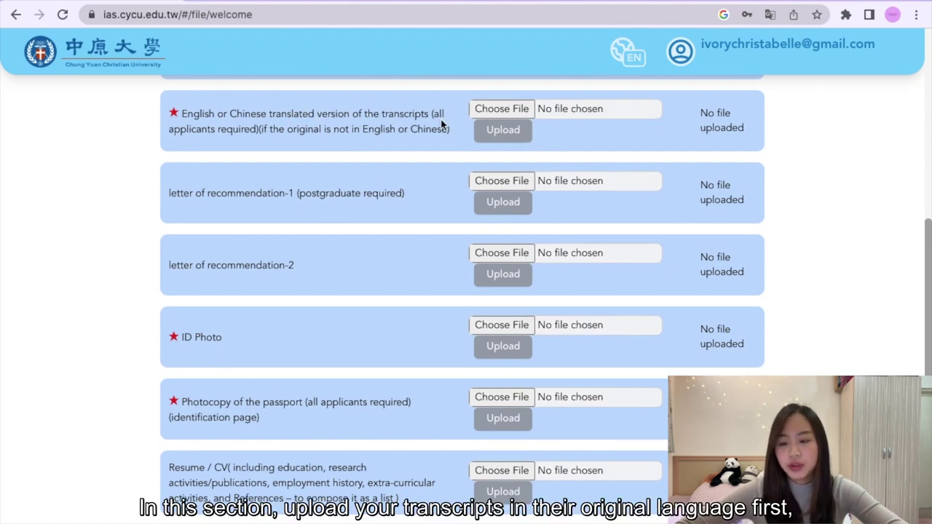
{"action": "scroll", "coordinate": [441, 126], "scroll_direction": "up", "scroll_amount": 2}
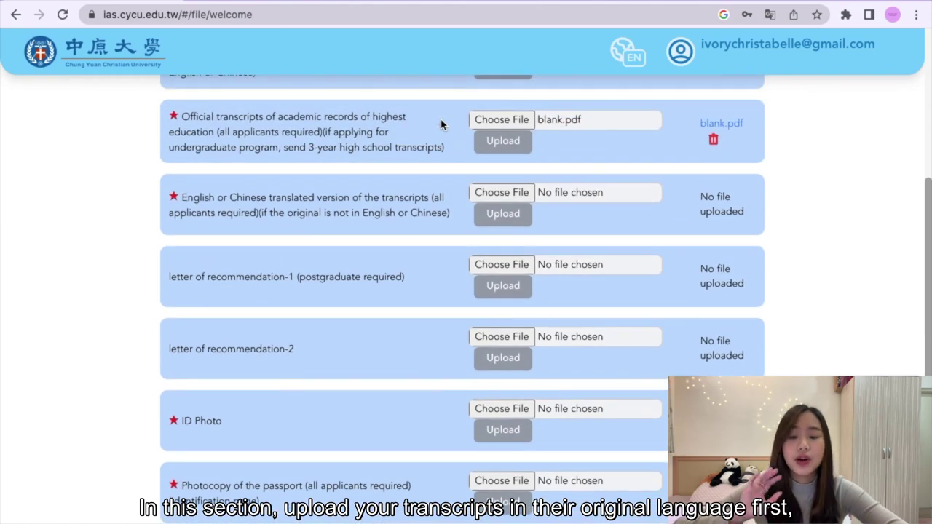
{"action": "scroll", "coordinate": [440, 124], "scroll_direction": "down", "scroll_amount": 3}
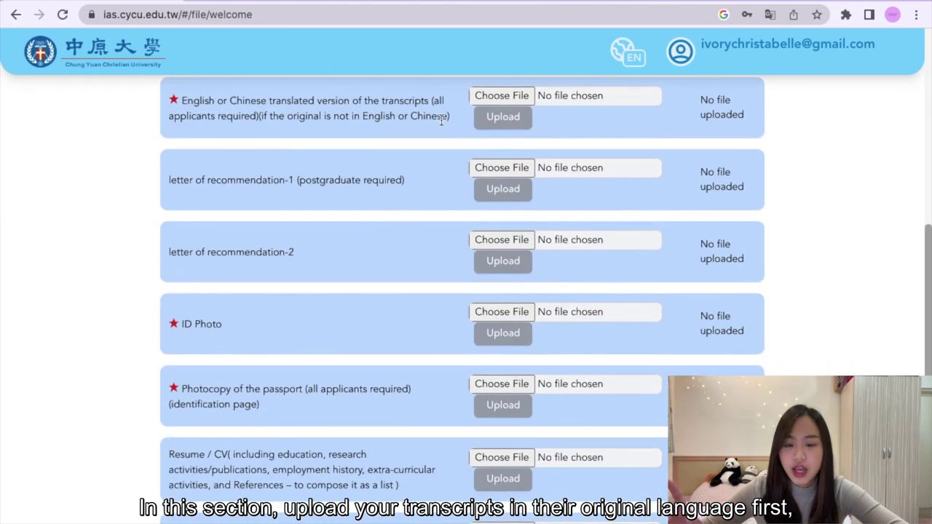
{"action": "left_click", "coordinate": [498, 102]}
{"action": "double_click", "coordinate": [324, 53]}
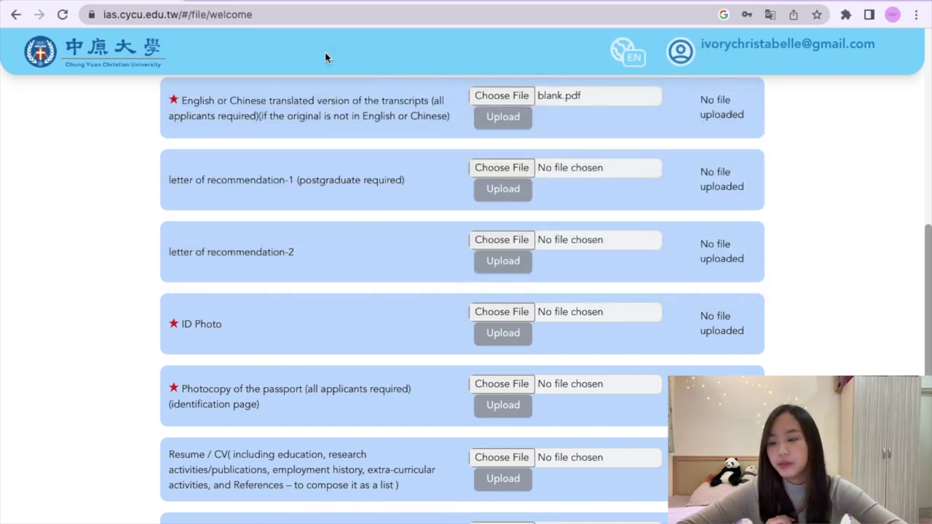
{"action": "left_click", "coordinate": [510, 121]}
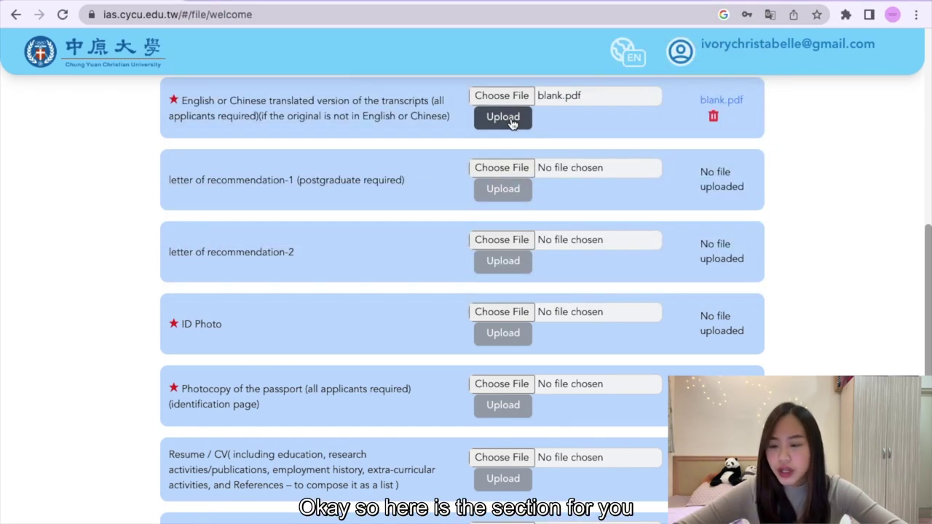
Examine the accepted translation languages for the transcripts and the two letter of recommendation entries
{"action": "scroll", "coordinate": [520, 258], "scroll_direction": "down", "scroll_amount": 2}
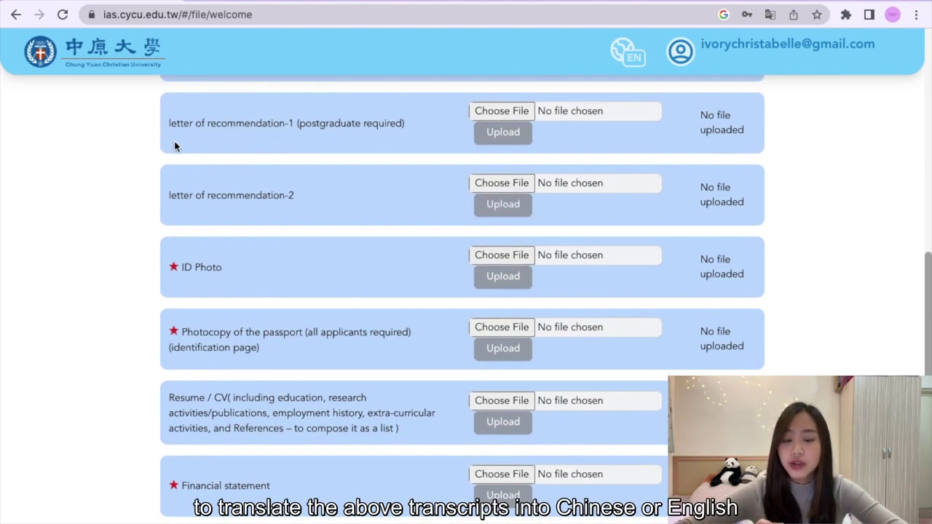
{"action": "scroll", "coordinate": [396, 153], "scroll_direction": "up", "scroll_amount": 3}
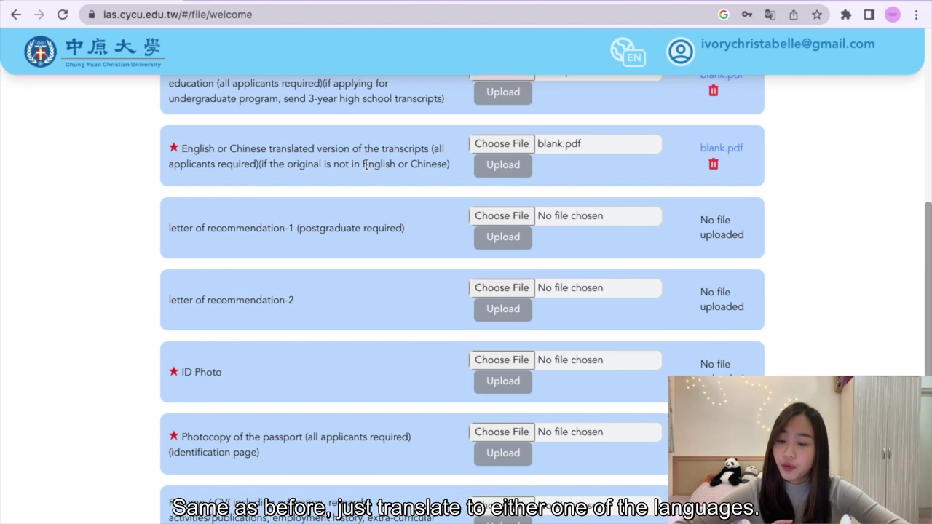
{"action": "left_click_drag", "start_coordinate": [364, 164], "coordinate": [447, 164]}
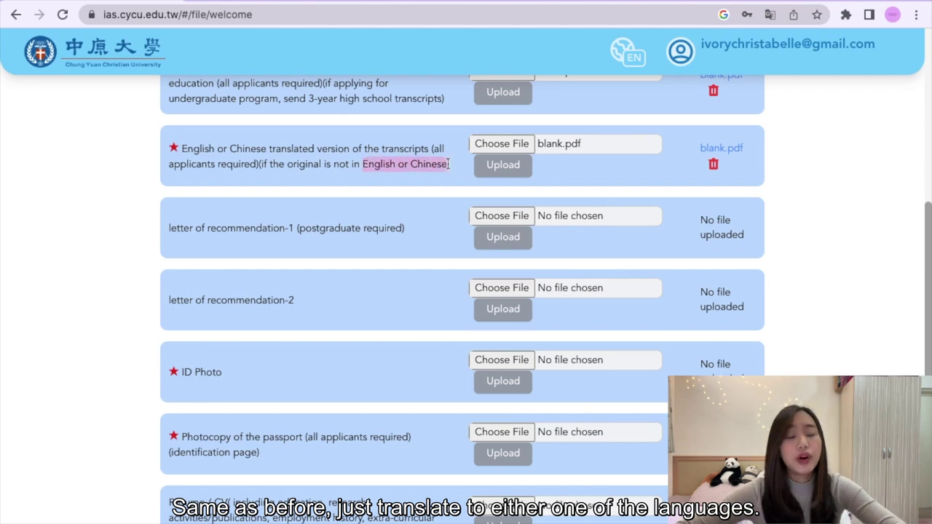
{"action": "left_click", "coordinate": [468, 206]}
{"action": "scroll", "coordinate": [468, 207], "scroll_direction": "down", "scroll_amount": 3}
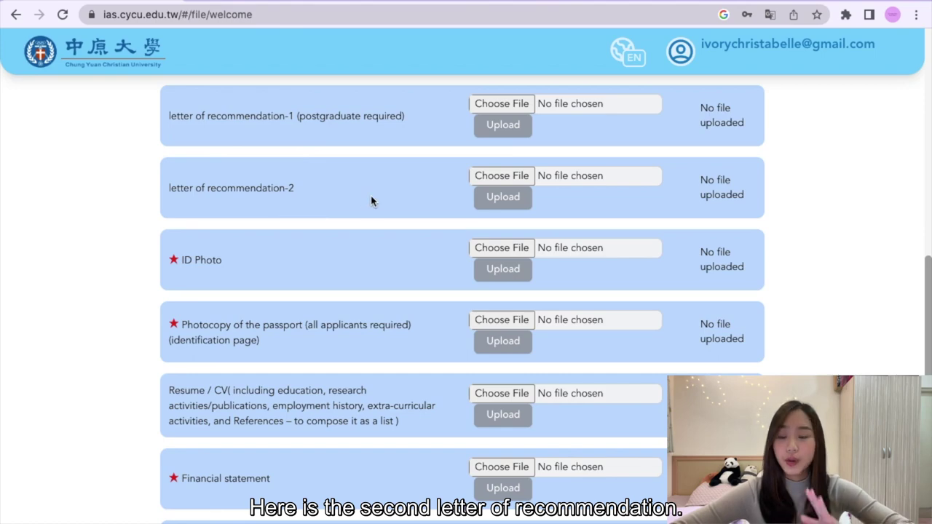
{"action": "scroll", "coordinate": [371, 197], "scroll_direction": "down", "scroll_amount": 3}
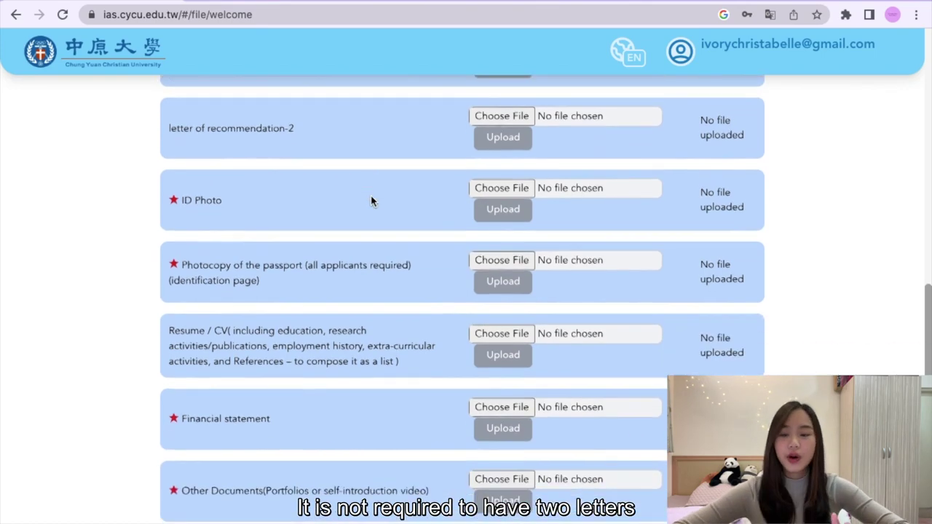
{"action": "scroll", "coordinate": [371, 201], "scroll_direction": "down", "scroll_amount": 1}
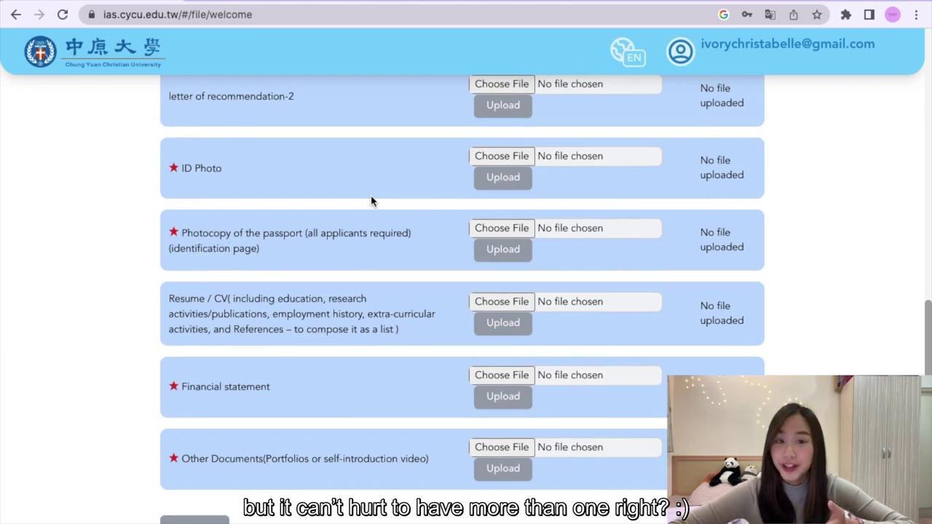
Upload blank.pdf from the home folder as the ID Photo
{"action": "left_click", "coordinate": [486, 162]}
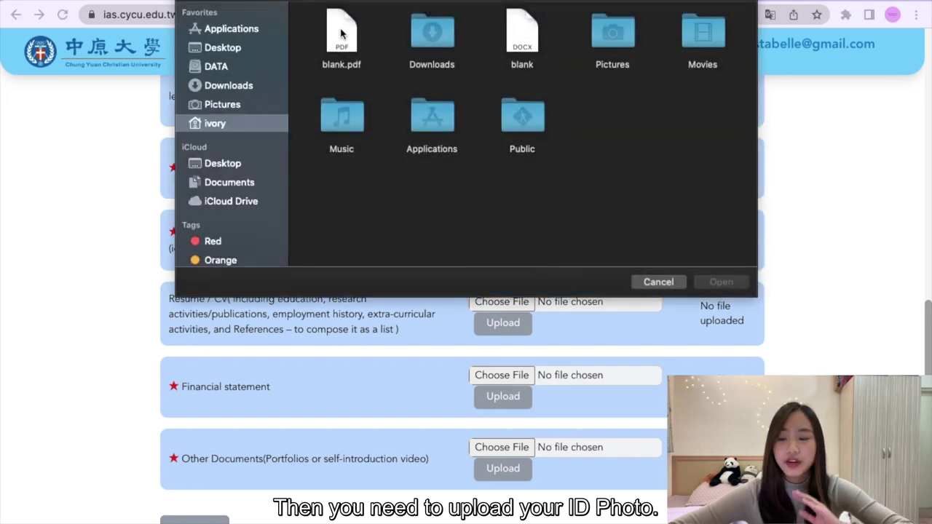
{"action": "left_click", "coordinate": [340, 34]}
{"action": "left_click", "coordinate": [533, 50]}
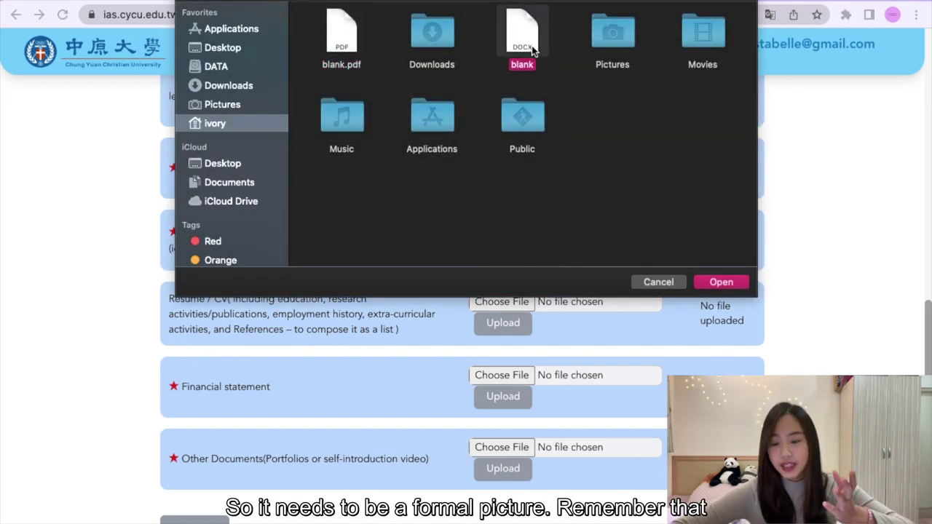
{"action": "double_click", "coordinate": [340, 45]}
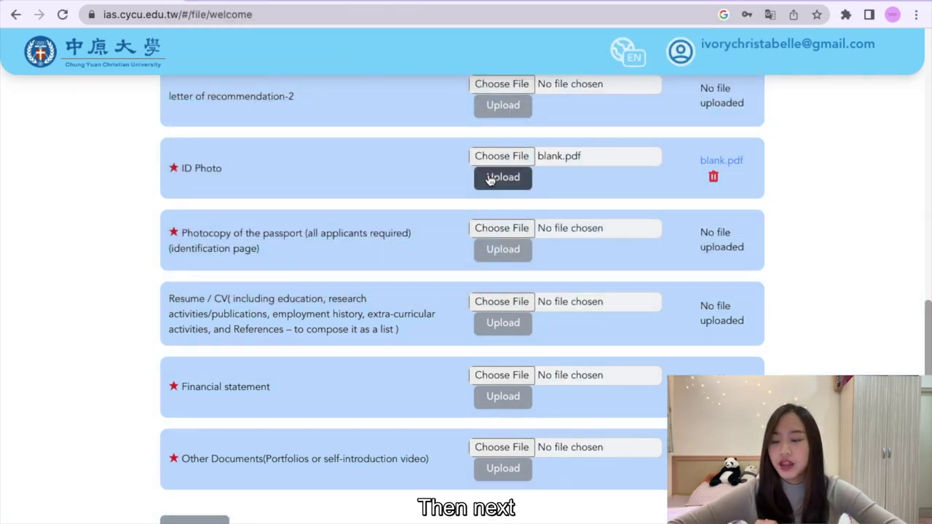
Upload blank.pdf as both the passport photocopy and the Financial statement
{"action": "left_click", "coordinate": [494, 232]}
{"action": "double_click", "coordinate": [352, 47]}
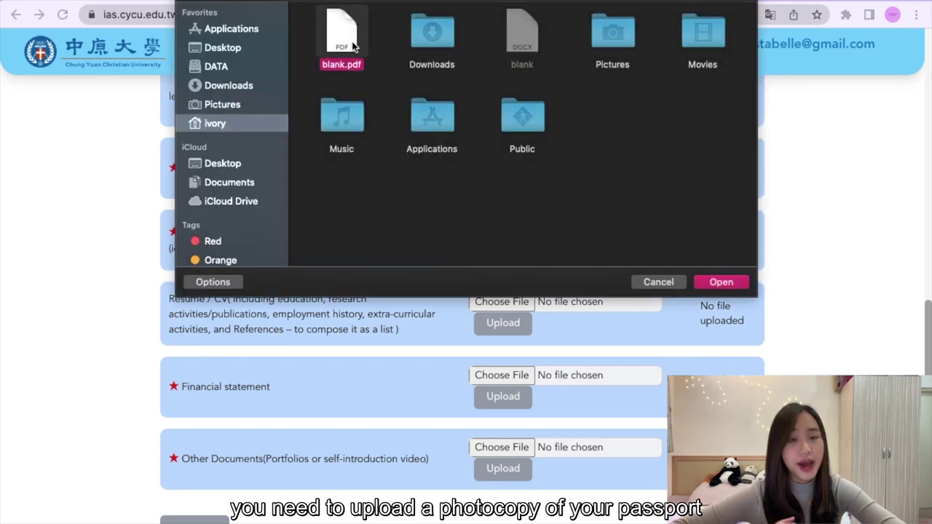
{"action": "left_click", "coordinate": [503, 248]}
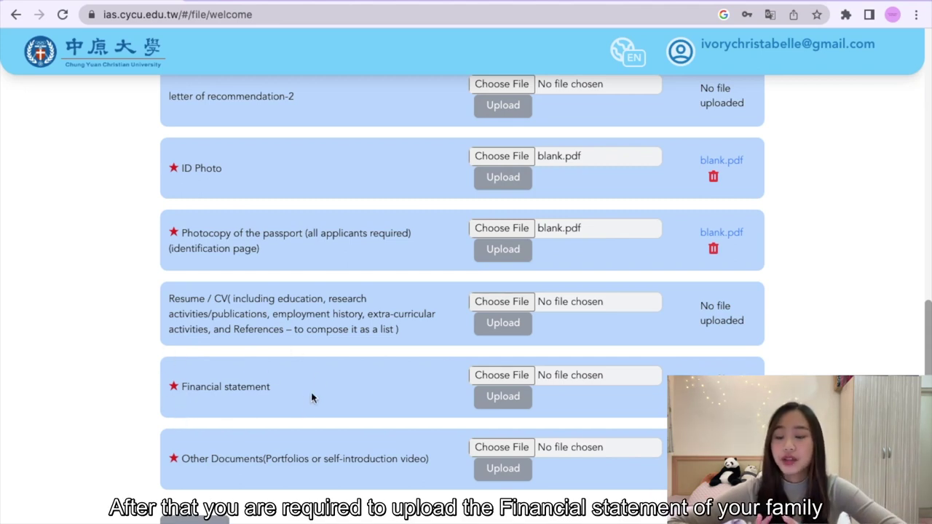
{"action": "left_click", "coordinate": [486, 375]}
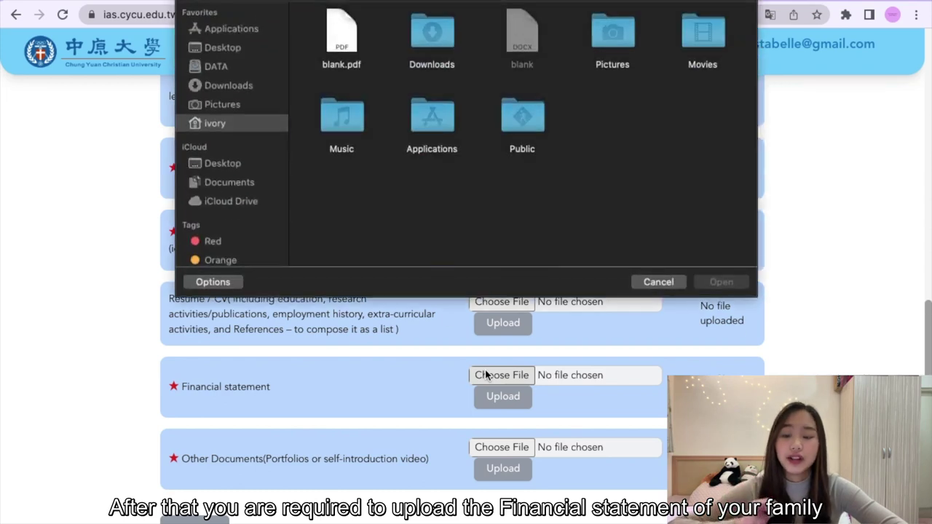
{"action": "double_click", "coordinate": [338, 43]}
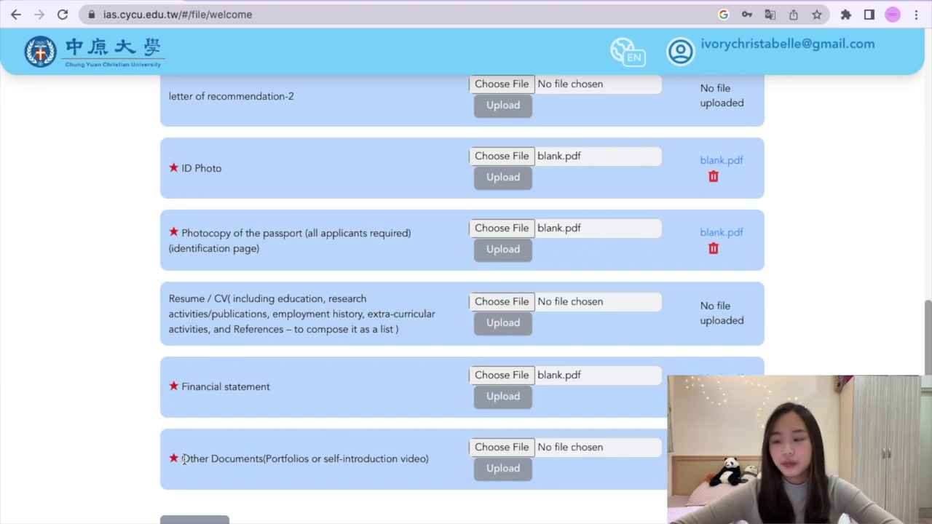
Upload blank.pdf under Other Documents (Portfolios or self-introduction video) and look over the whole document list
{"action": "left_click_drag", "start_coordinate": [184, 459], "coordinate": [276, 472]}
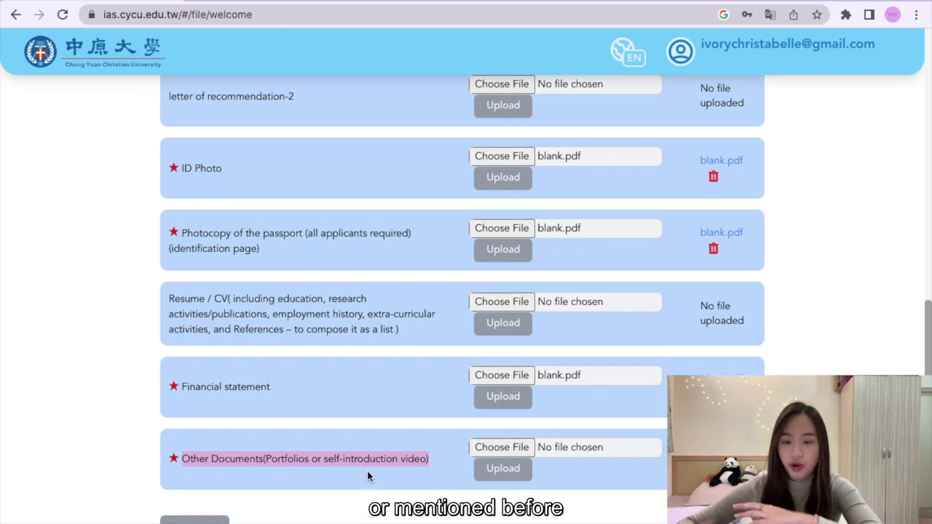
{"action": "left_click", "coordinate": [500, 448]}
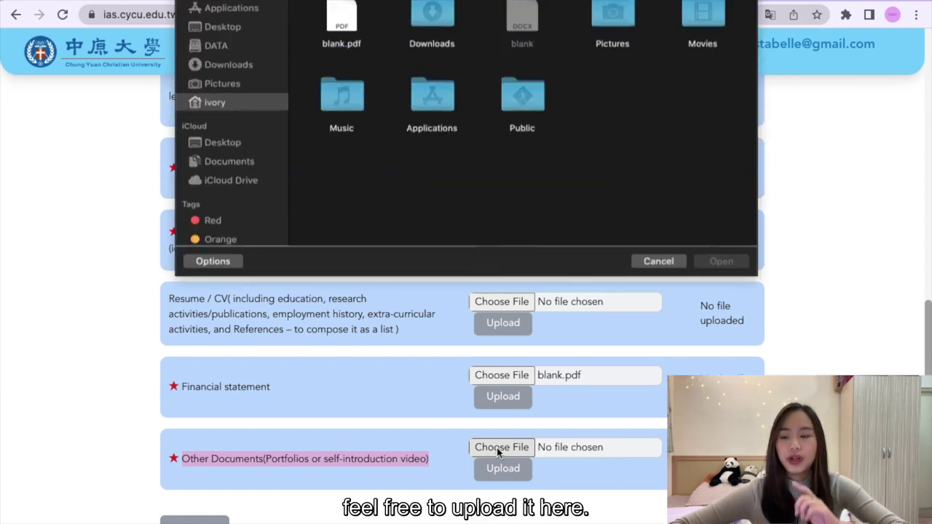
{"action": "left_click", "coordinate": [341, 40]}
{"action": "double_click", "coordinate": [341, 40]}
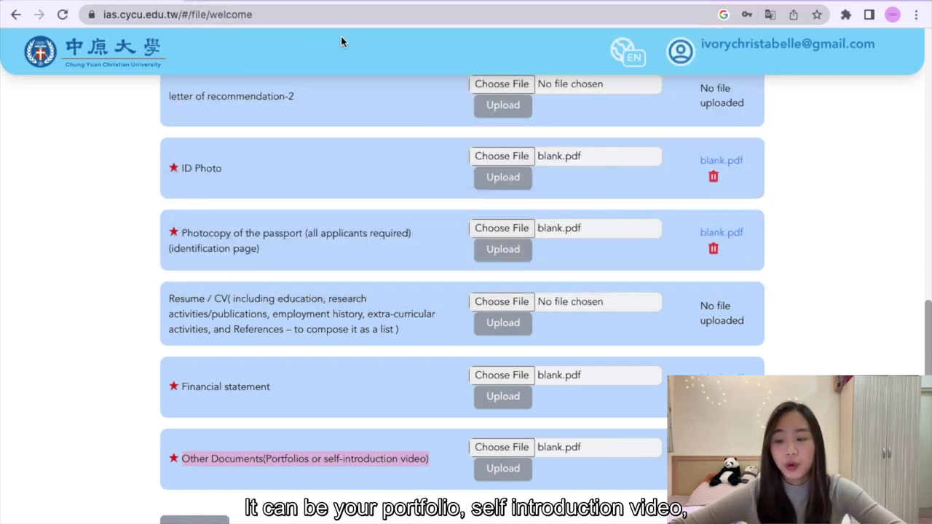
{"action": "left_click", "coordinate": [513, 473]}
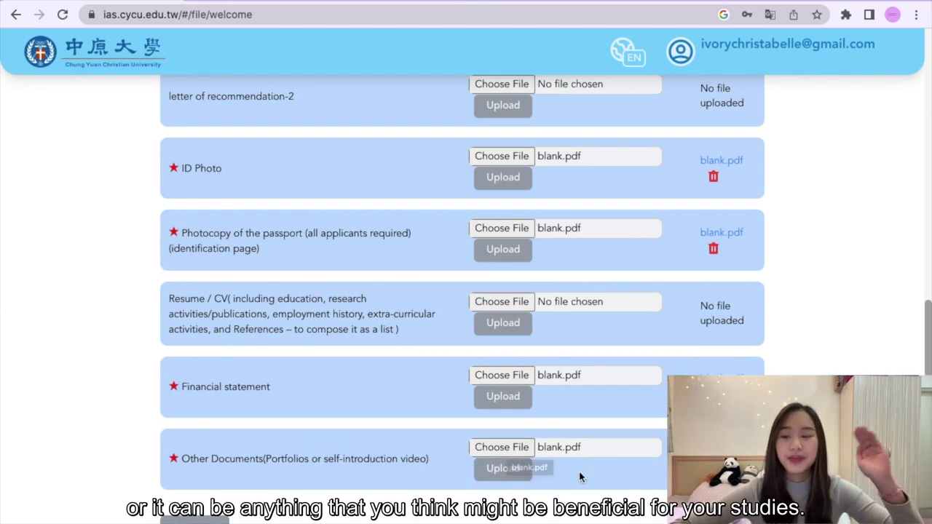
{"action": "scroll", "coordinate": [582, 473], "scroll_direction": "up", "scroll_amount": 10}
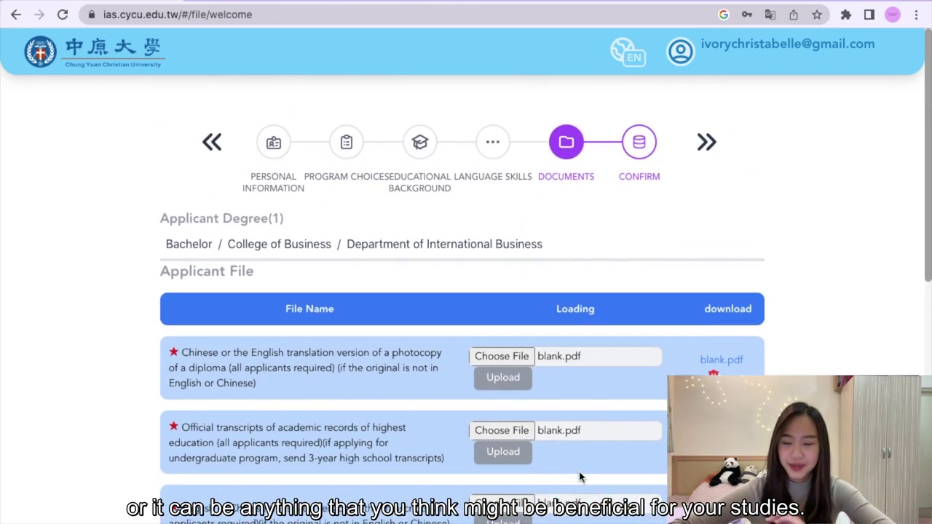
{"action": "scroll", "coordinate": [580, 477], "scroll_direction": "down", "scroll_amount": 10}
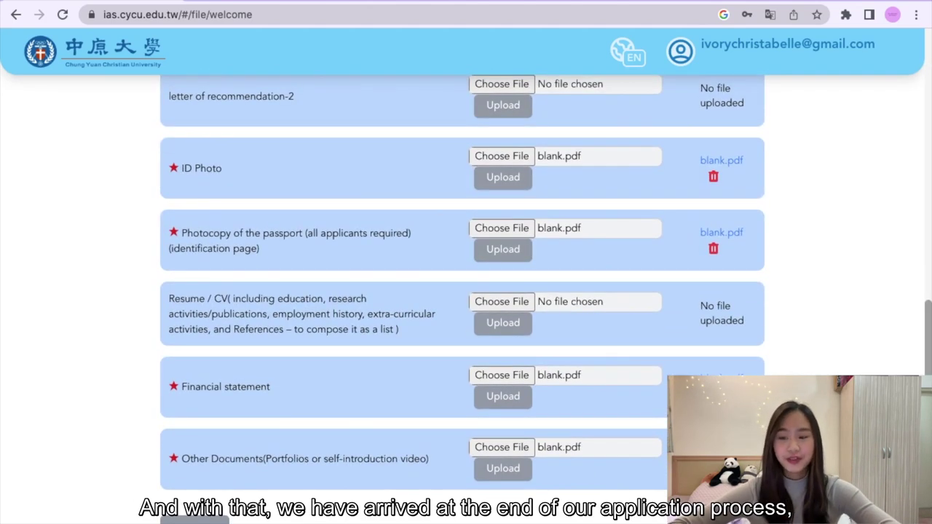